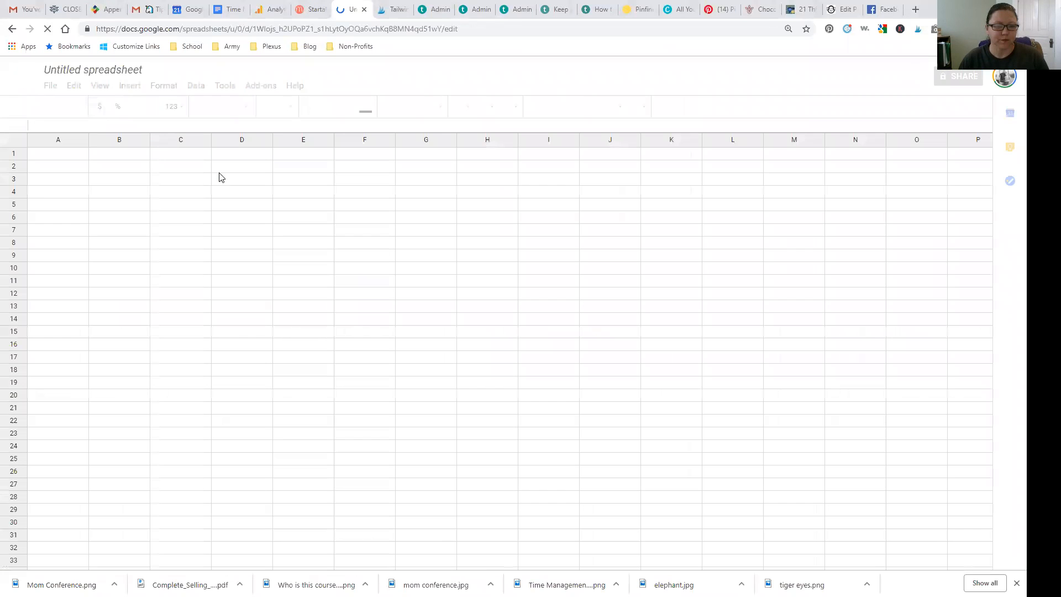
- Rename the untitled spreadsheet as Budget Sample
{"action": "left_click", "coordinate": [113, 65]}
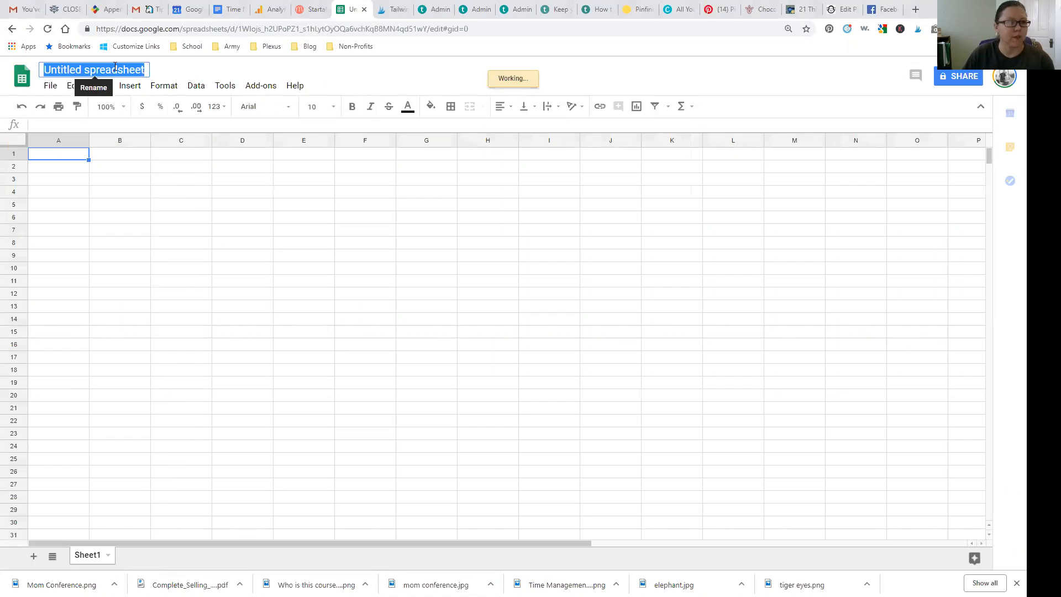
{"action": "type", "text": "Bu"}
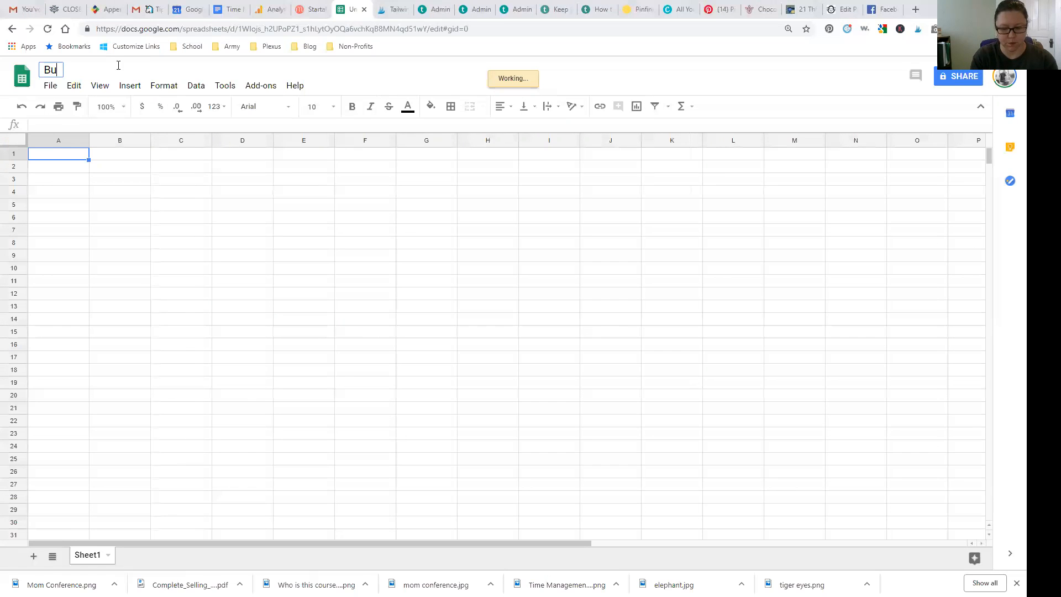
{"action": "type", "text": "dget Sample"}
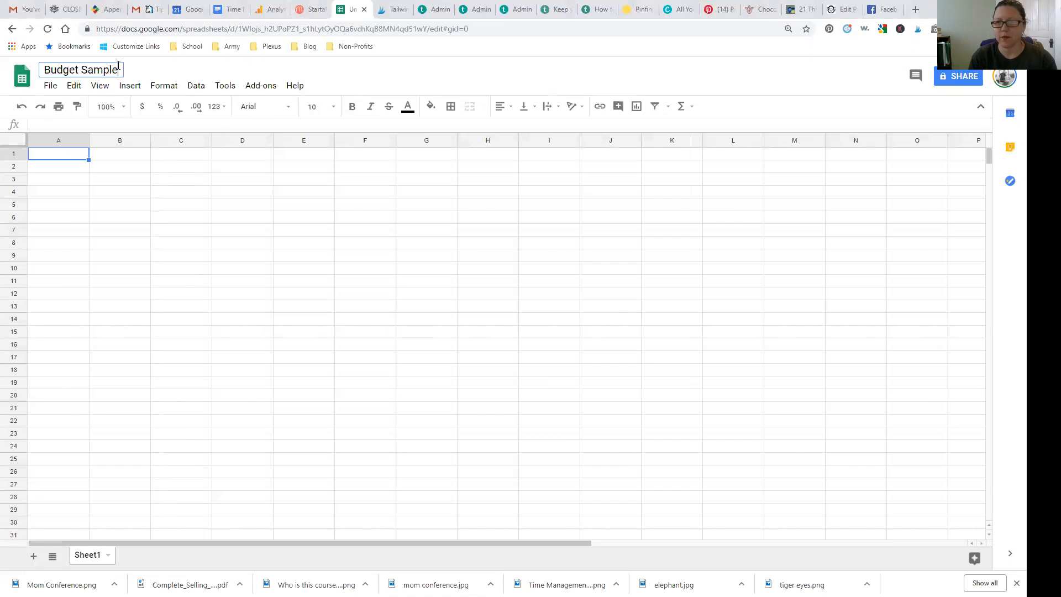
{"action": "key", "text": "Return"}
- Enter the title Monthly Budget in cell A2 and rename the sheet as Monthly
{"action": "left_click", "coordinate": [71, 168]}
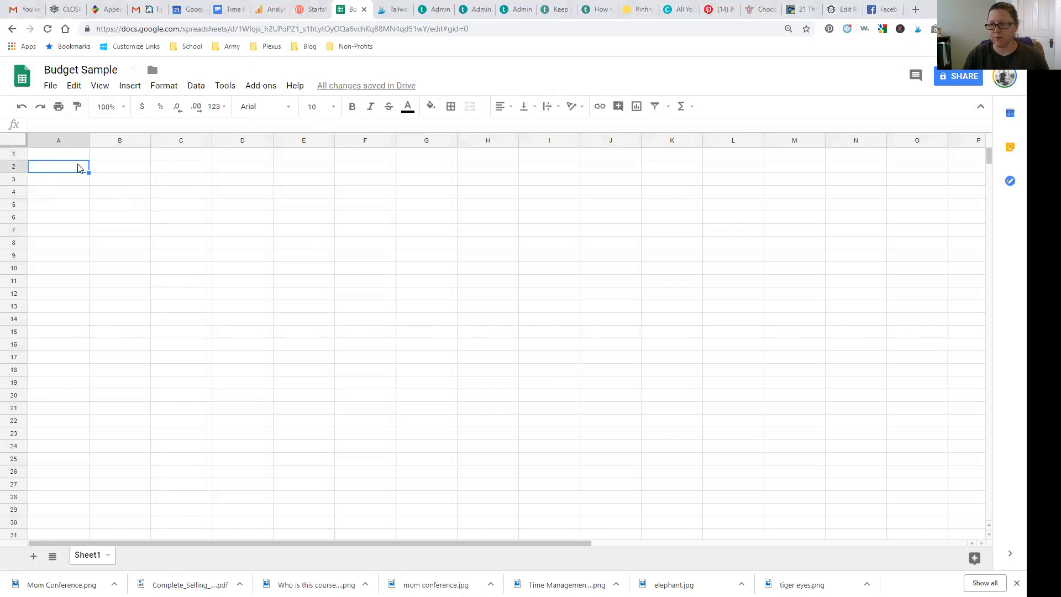
{"action": "type", "text": "Mont"}
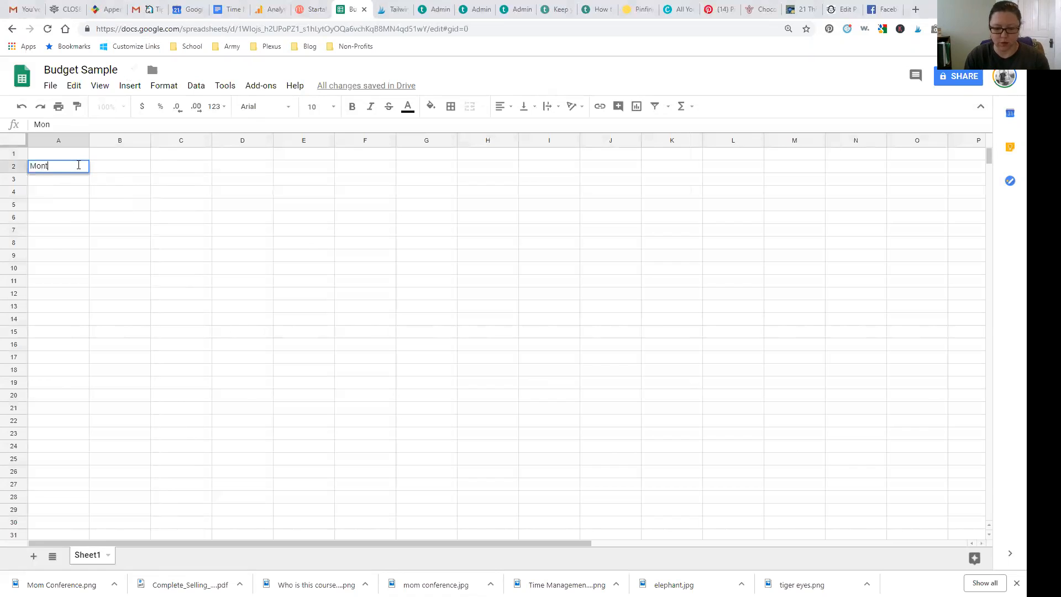
{"action": "type", "text": "hly Budget"}
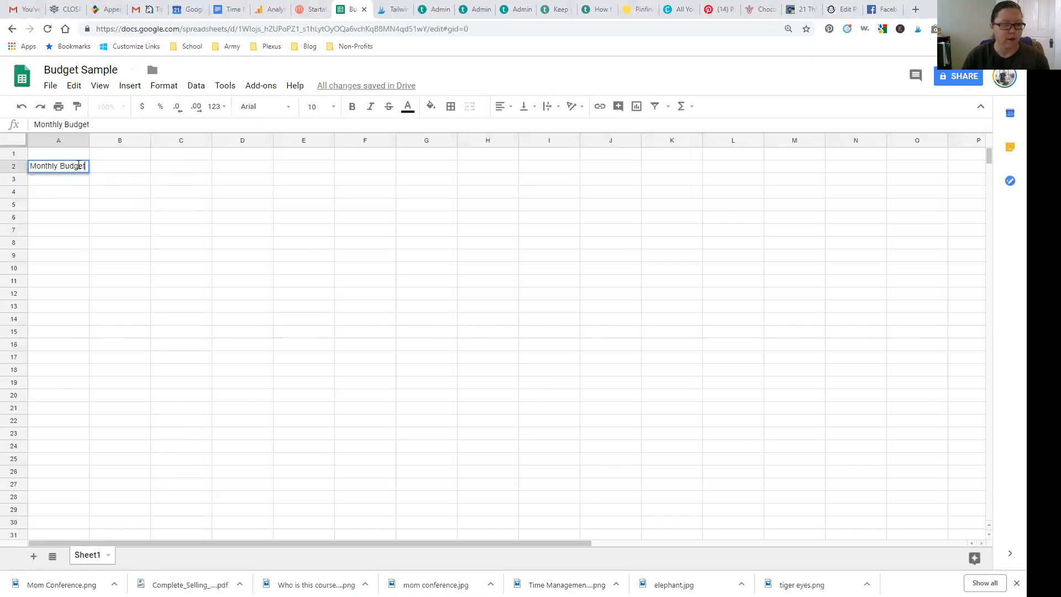
{"action": "key", "text": "Return"}
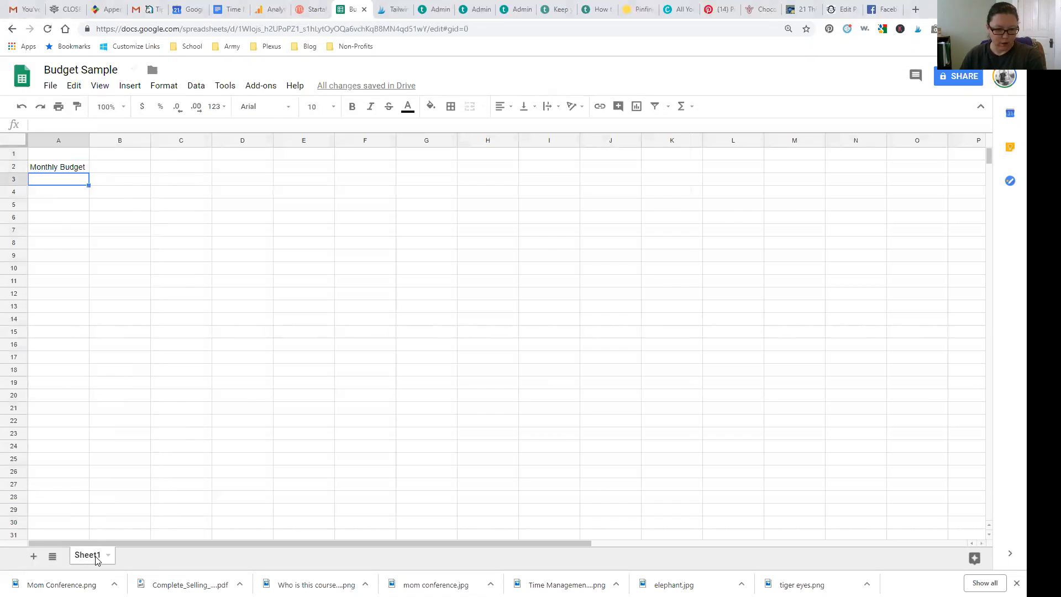
{"action": "double_click", "coordinate": [95, 556]}
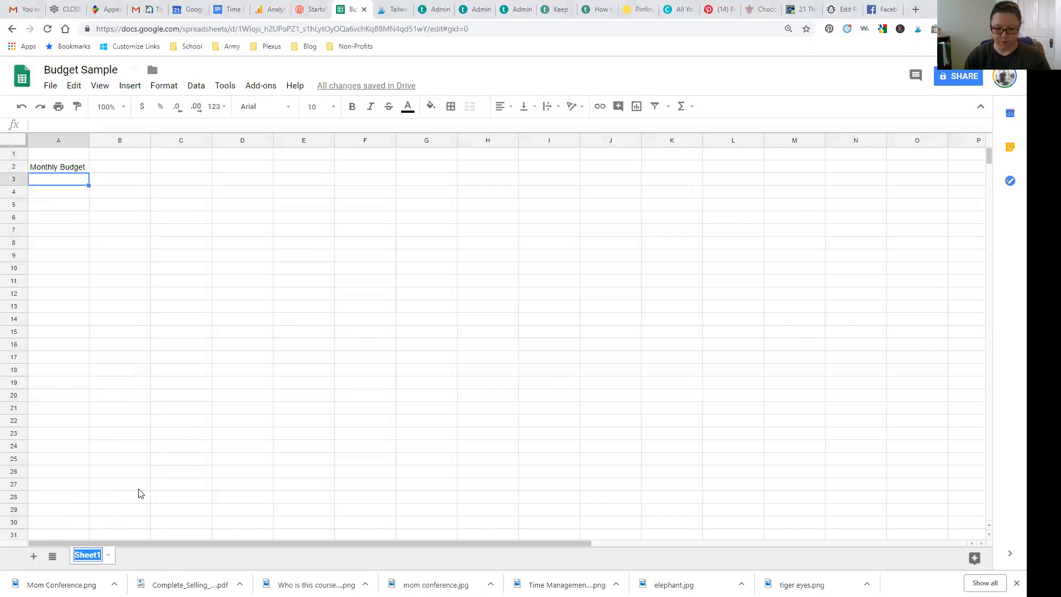
{"action": "type", "text": "Monthly"}
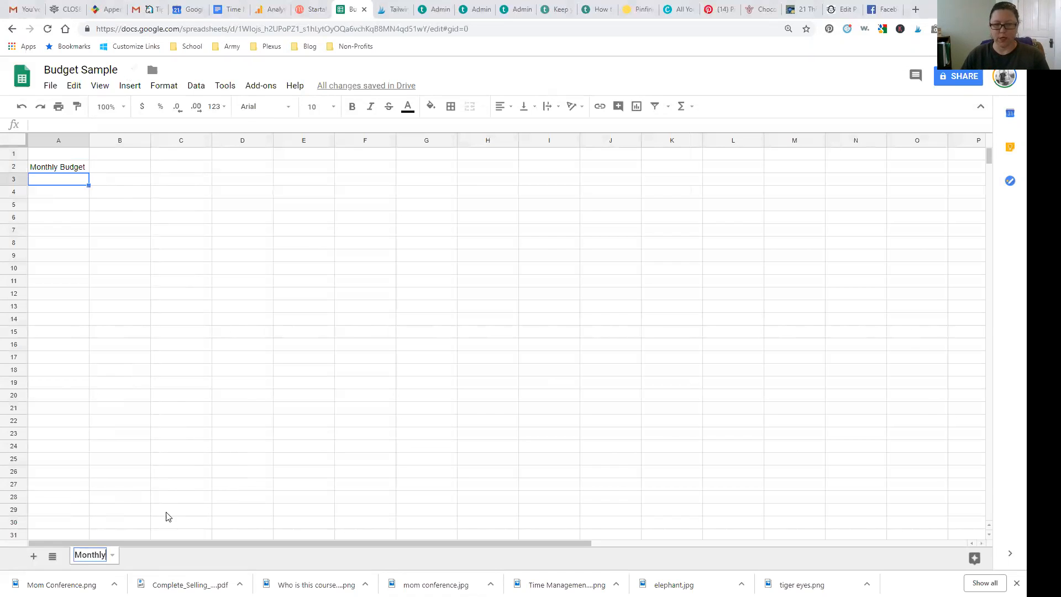
- Enter the headers Income and Expense in A5 and B5, with the pay period label 1st above them in A4
{"action": "left_click", "coordinate": [68, 209]}
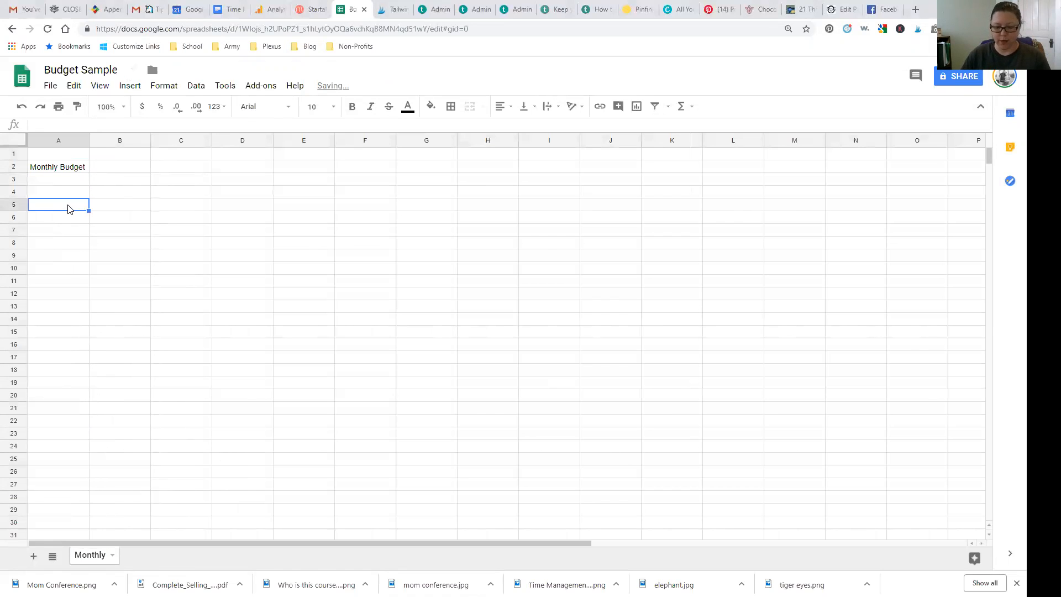
{"action": "type", "text": "Income"}
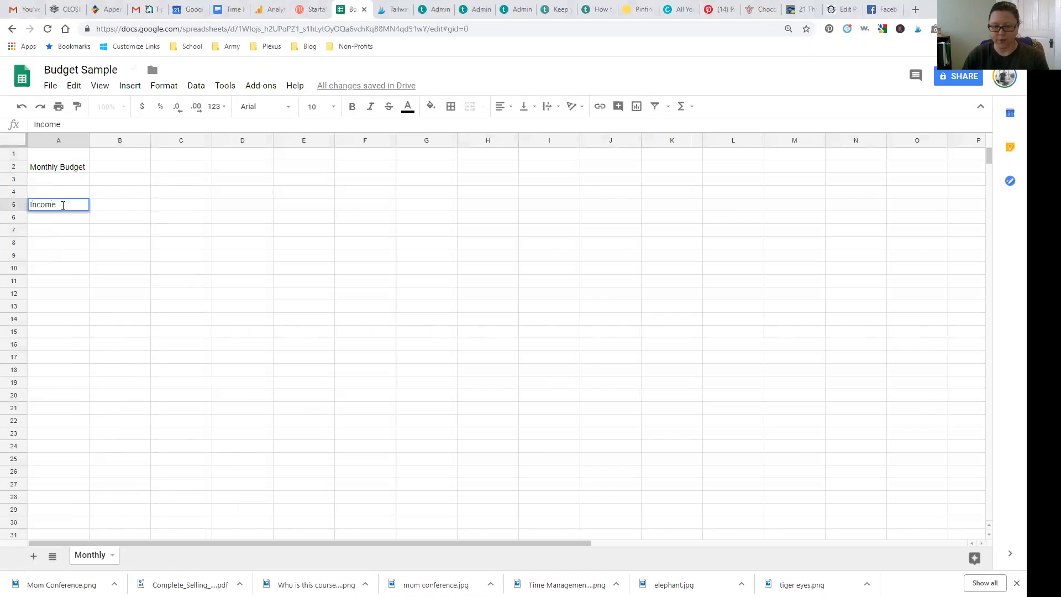
{"action": "key", "text": "Tab"}
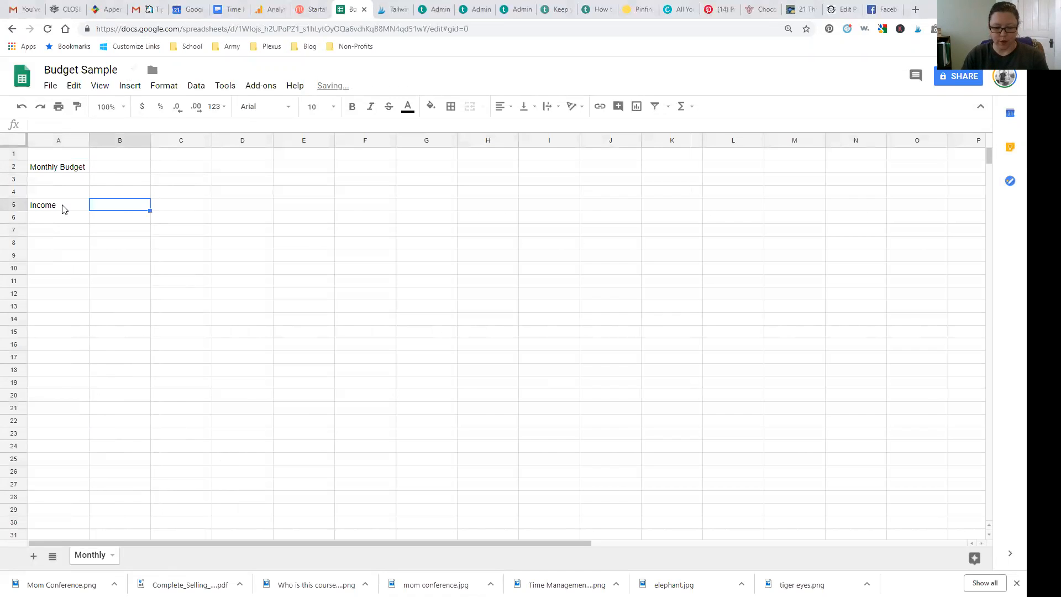
{"action": "type", "text": "Expense"}
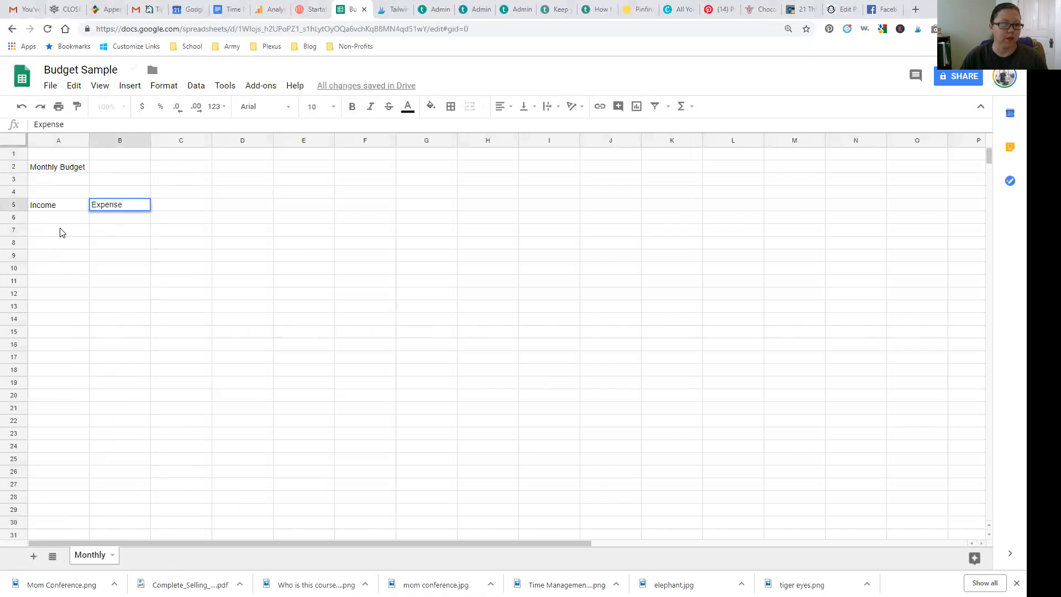
{"action": "left_click", "coordinate": [37, 194]}
{"action": "type", "text": "1st"}
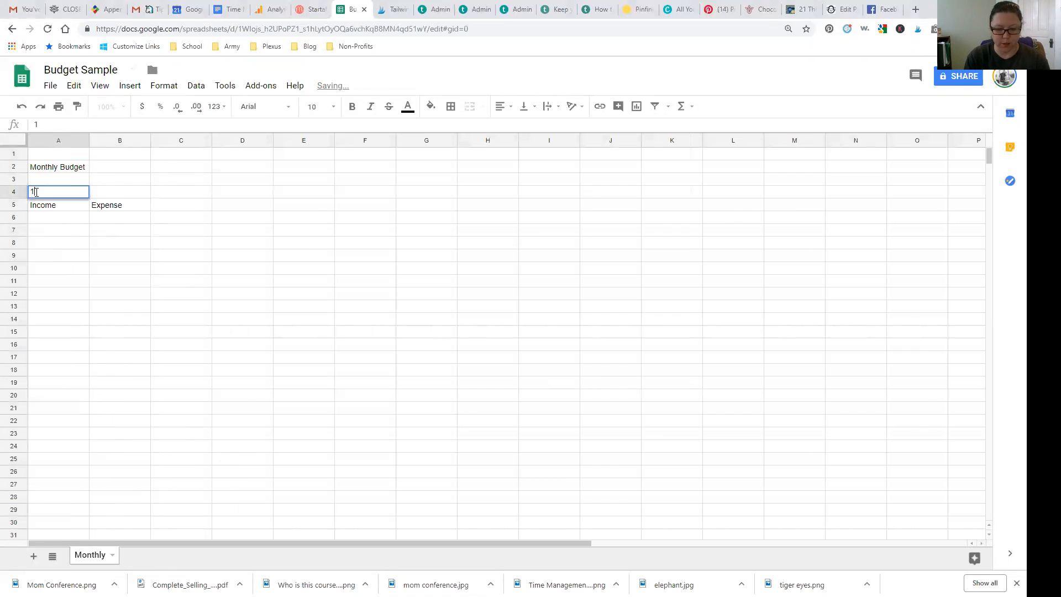
- Set up a second pay period with 15th in F4 and the headers Income and Expense in F5 and G5
{"action": "left_click", "coordinate": [369, 196]}
{"action": "type", "text": "15"}
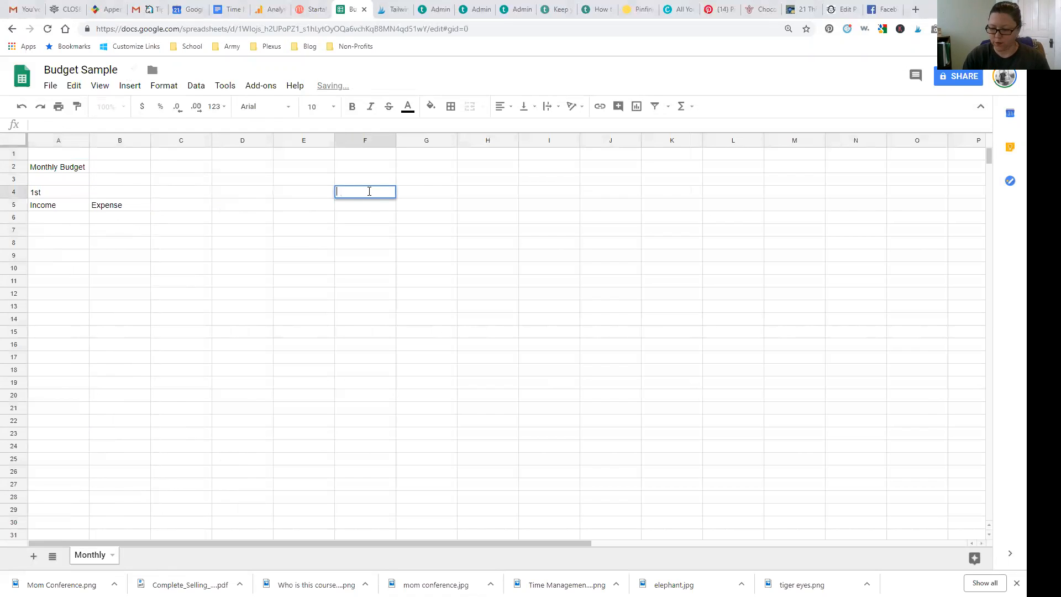
{"action": "type", "text": "th"}
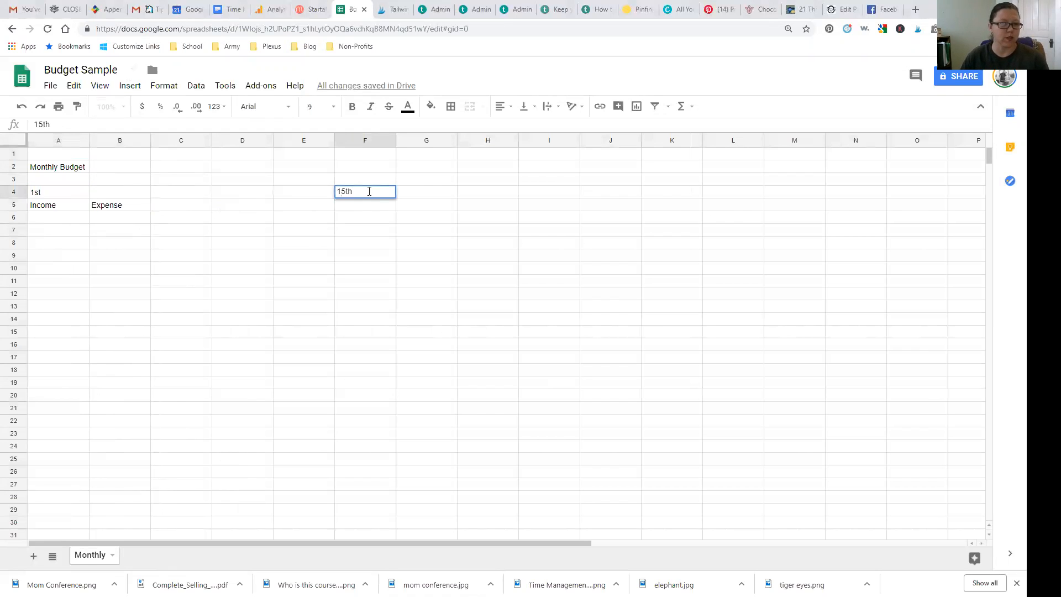
{"action": "left_click", "coordinate": [369, 207]}
{"action": "type", "text": "Income"}
{"action": "key", "text": "Tab"}
{"action": "type", "text": "Expense"}
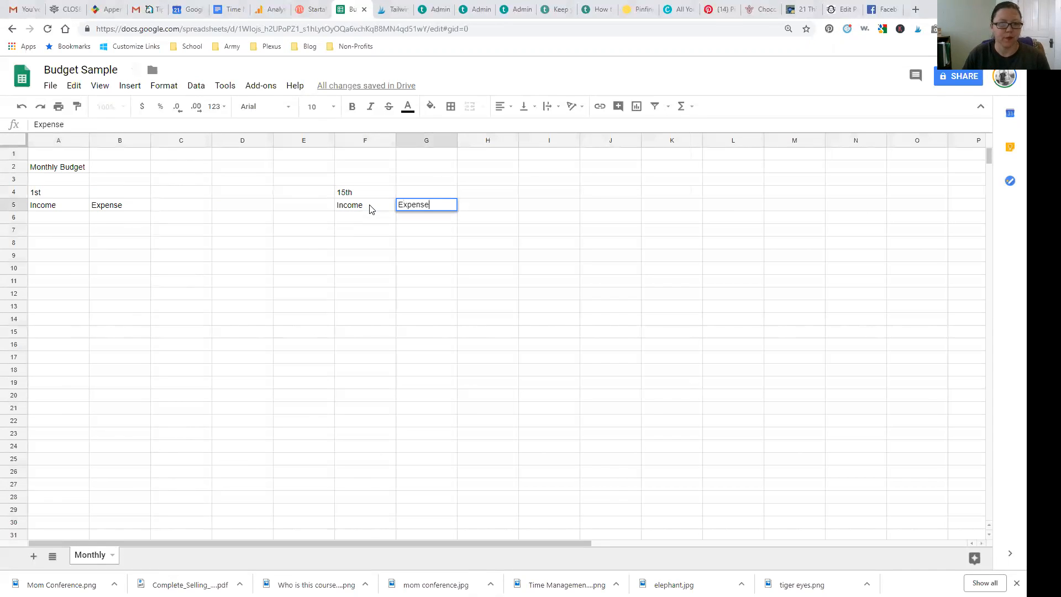
- Enter 2000 as the income for the 1st in cell A6
{"action": "left_click", "coordinate": [73, 222]}
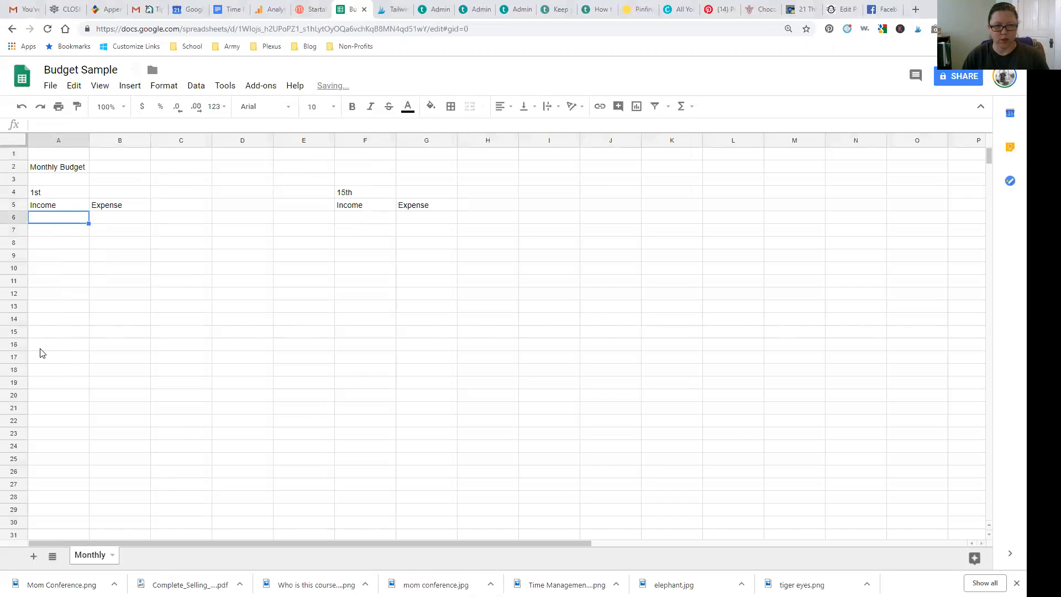
{"action": "type", "text": "20"}
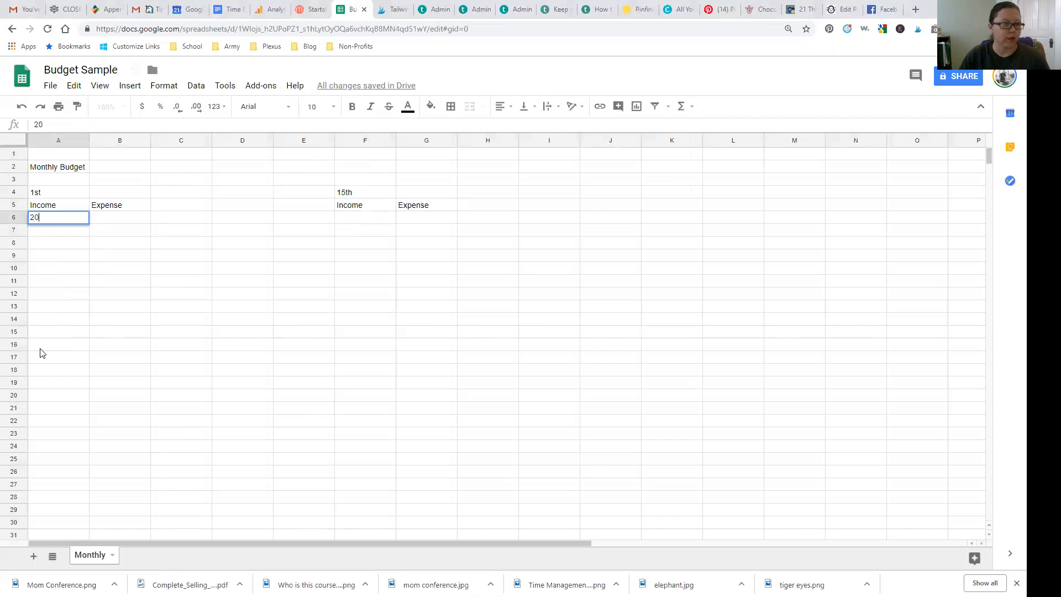
{"action": "type", "text": "00"}
{"action": "key", "text": "Return"}
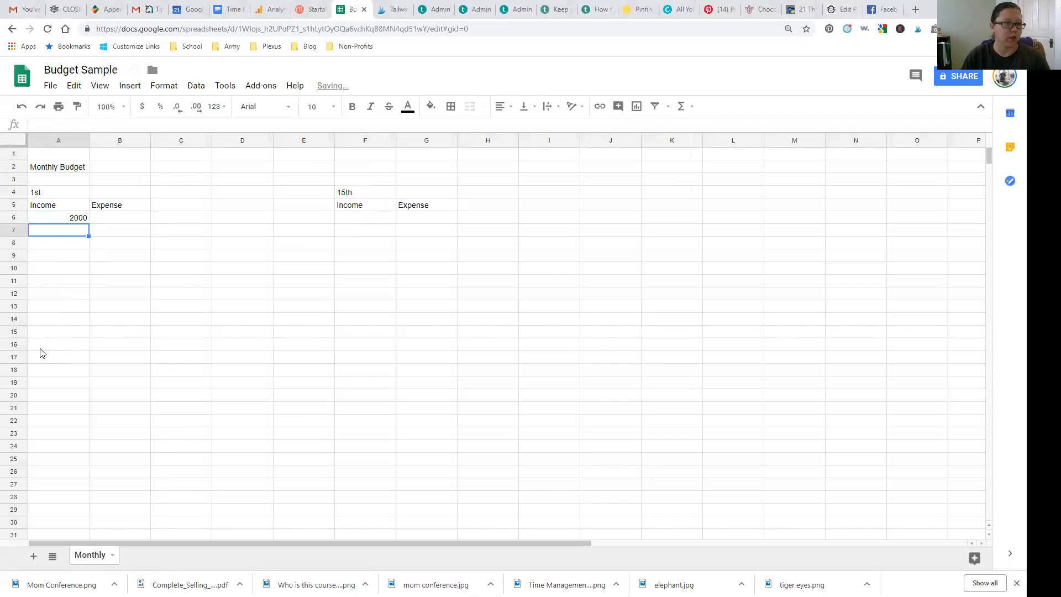
{"action": "key", "text": "Tab"}
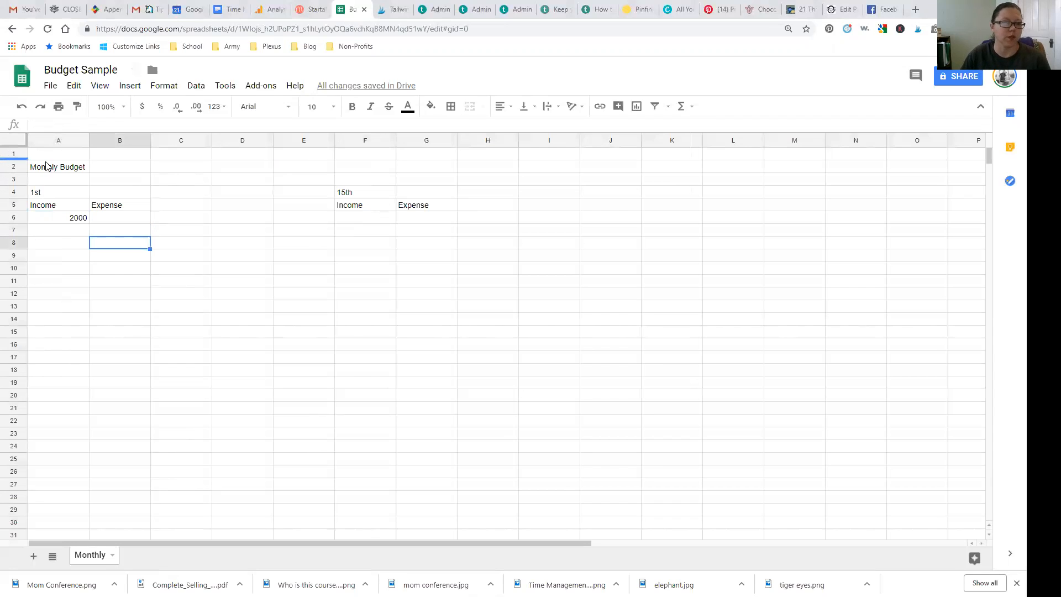
- Format the two Income columns, A and F, as currency
{"action": "left_click", "coordinate": [57, 139]}
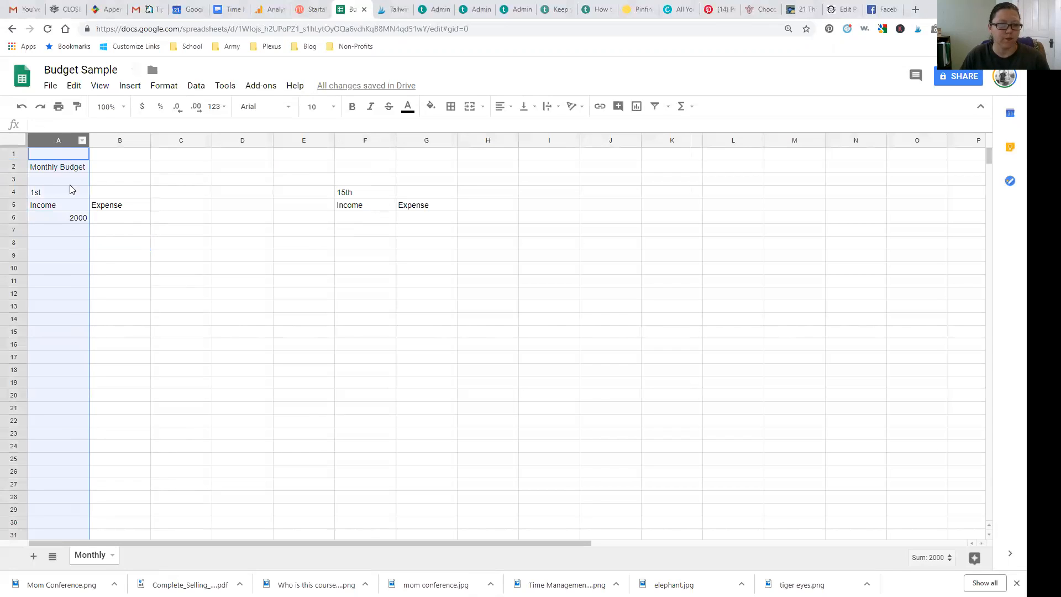
{"action": "left_click", "coordinate": [143, 110]}
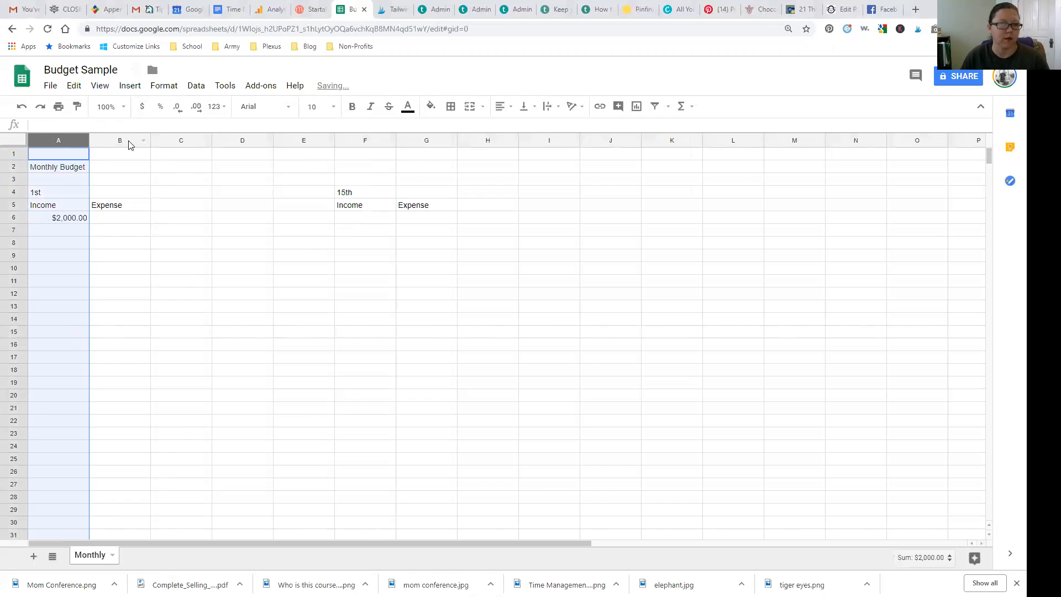
{"action": "left_click", "coordinate": [104, 218]}
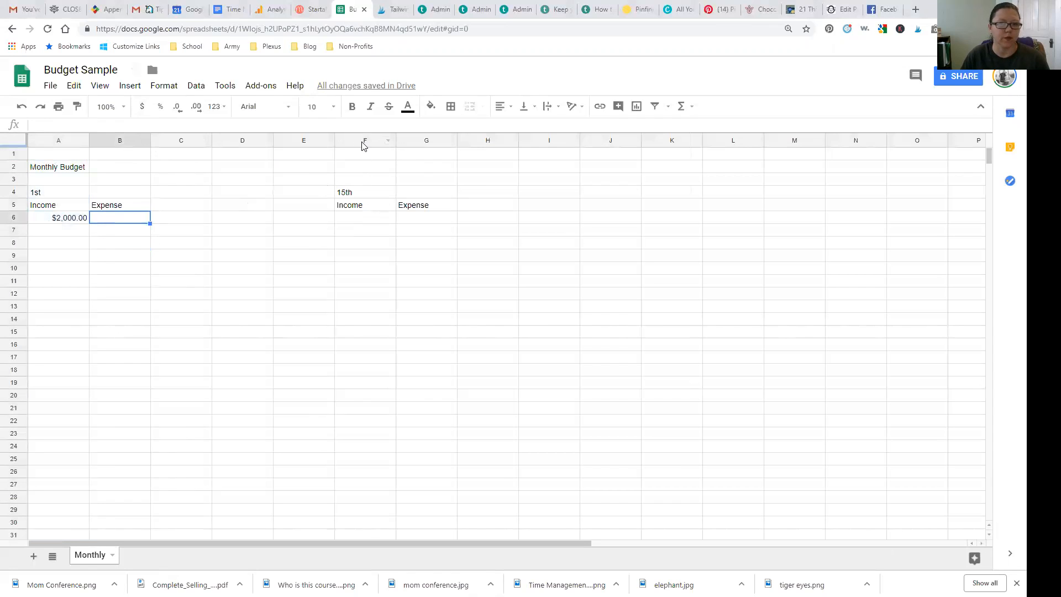
{"action": "left_click", "coordinate": [363, 146]}
{"action": "left_click", "coordinate": [144, 110]}
- Enter 2000 as the income for the 15th in cell F6
{"action": "left_click", "coordinate": [341, 221]}
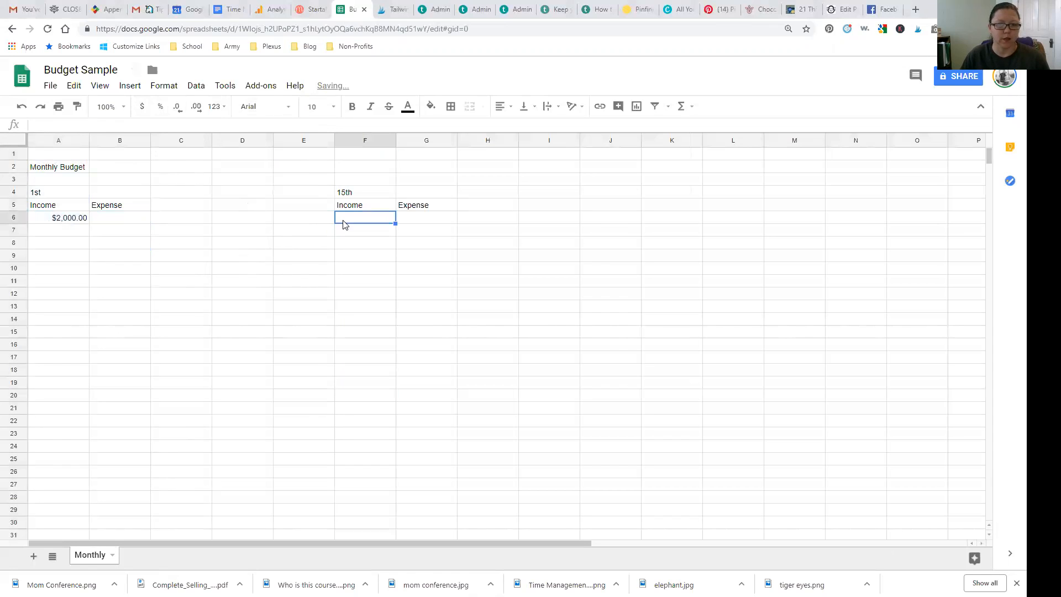
{"action": "type", "text": "200"}
{"action": "key", "text": "Return"}
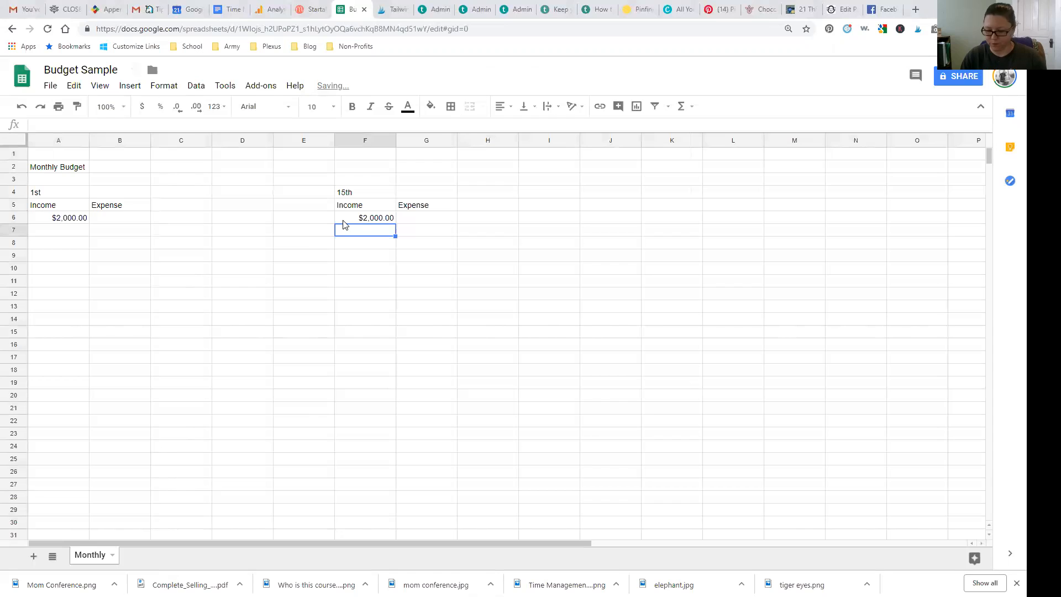
- List the expense categories Groceries, Fuel, Rent and Utilities in B7 to B10 for the 1st
{"action": "key", "text": "Left"}
{"action": "key", "text": "Left"}
{"action": "key", "text": "Left"}
{"action": "key", "text": "Left"}
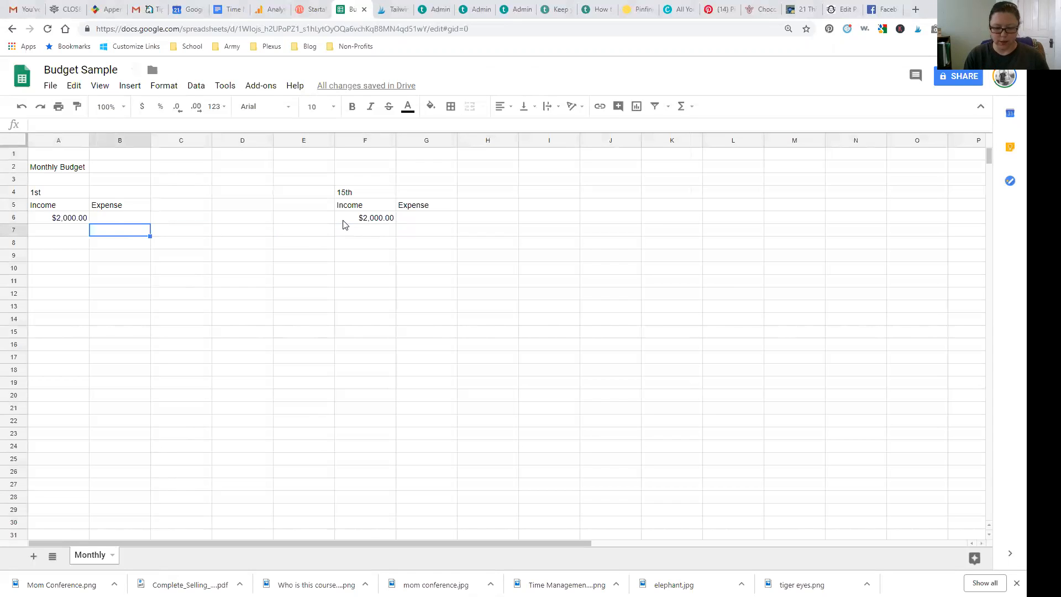
{"action": "type", "text": "Groceries"}
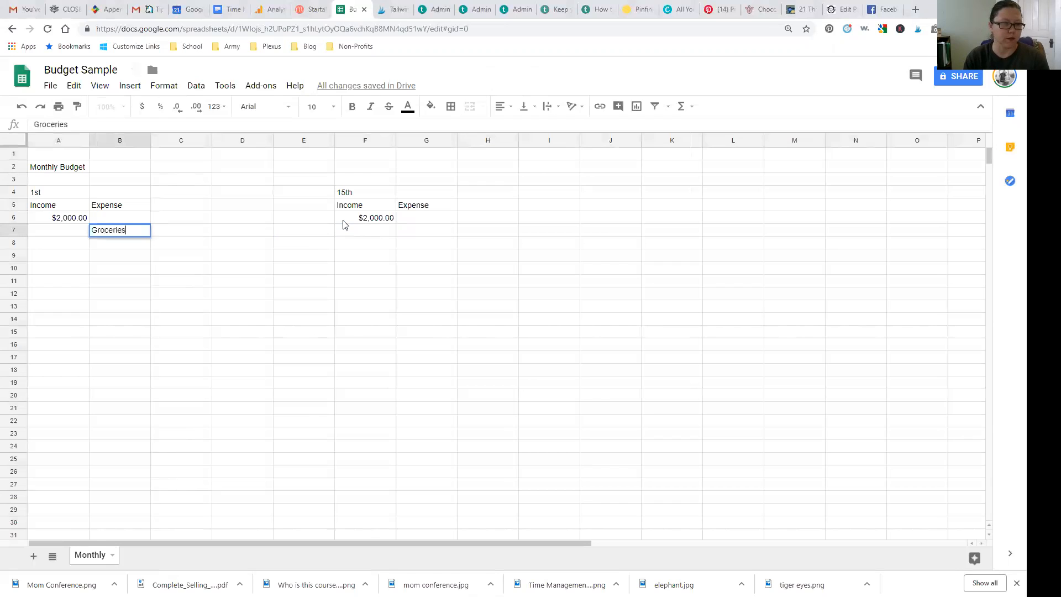
{"action": "key", "text": "Return"}
{"action": "type", "text": "Fuel"}
{"action": "key", "text": "Return"}
{"action": "type", "text": "Rent"}
{"action": "key", "text": "Return"}
{"action": "type", "text": "Utilities"}
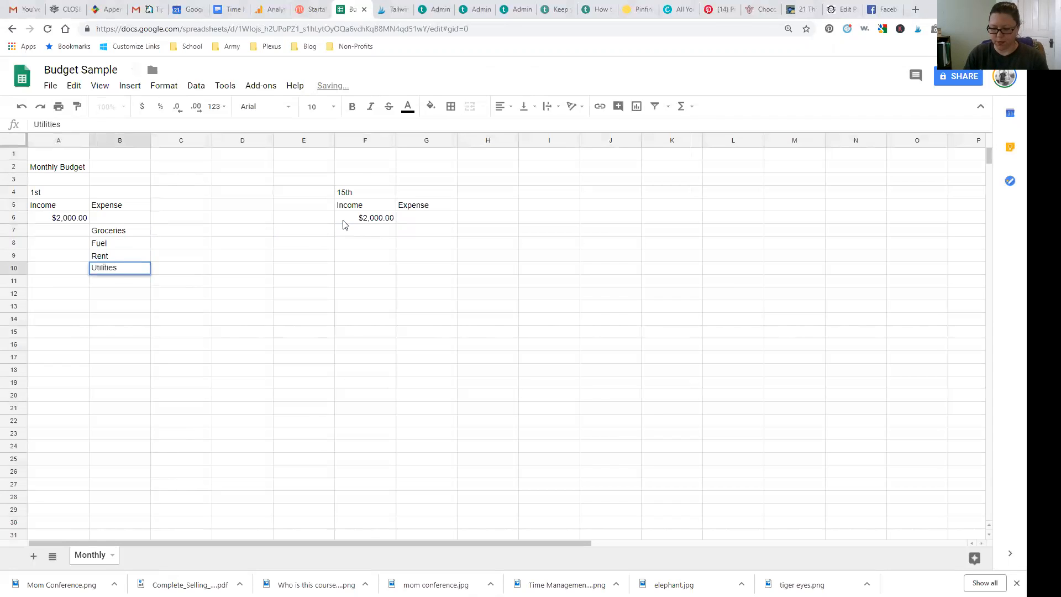
- Add the categories Tithe, Savings and Misc in B11 to B13 of the expense list
{"action": "key", "text": "Return"}
{"action": "type", "text": "Tithe"}
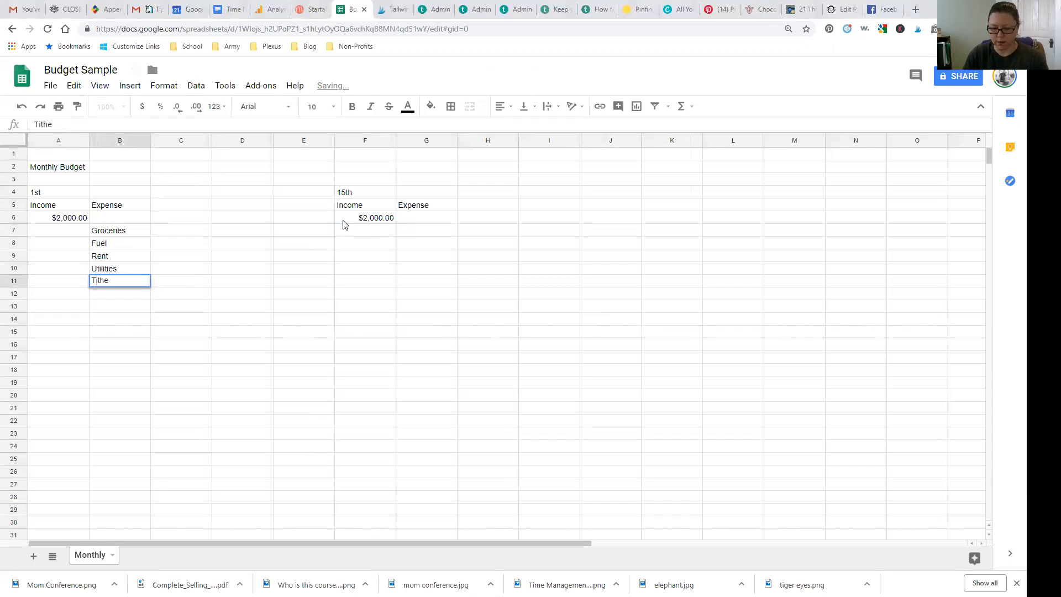
{"action": "key", "text": "Return"}
{"action": "type", "text": "Savings"}
{"action": "key", "text": "Return"}
{"action": "type", "text": "Mi"}
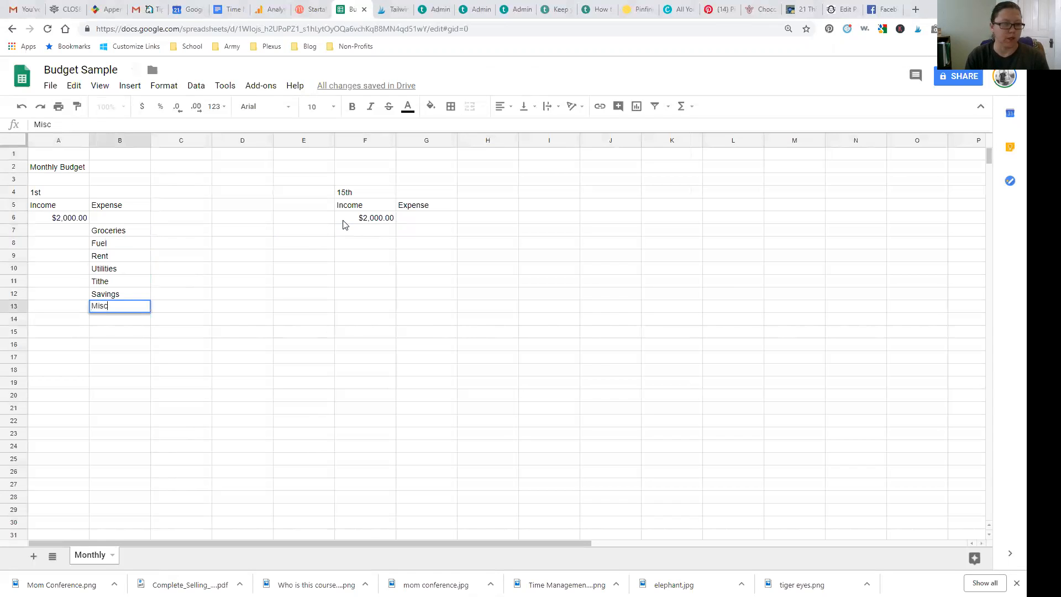
{"action": "key", "text": "Return"}
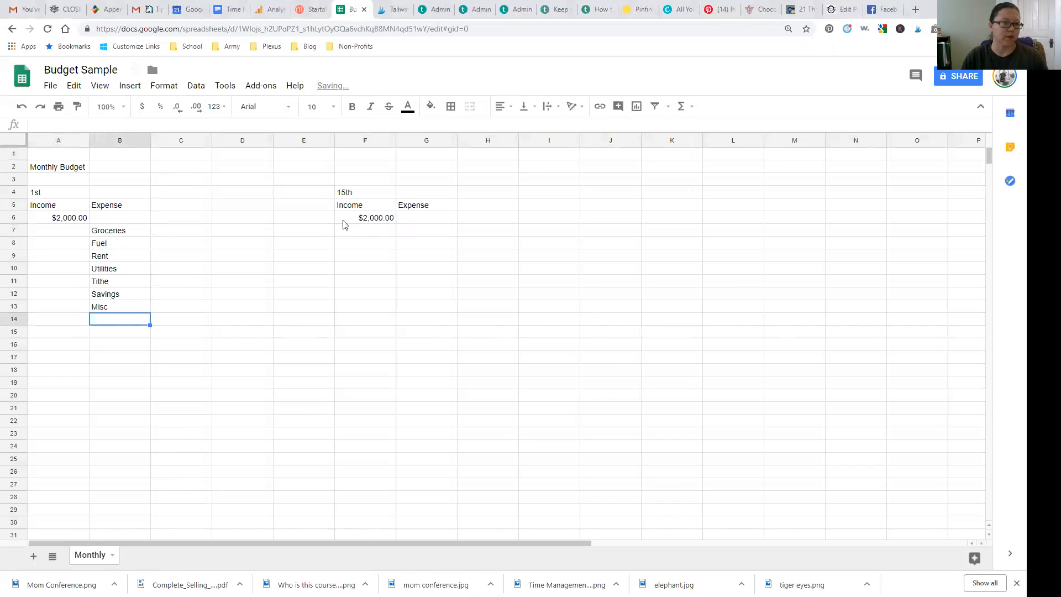
{"action": "key", "text": "Tab"}
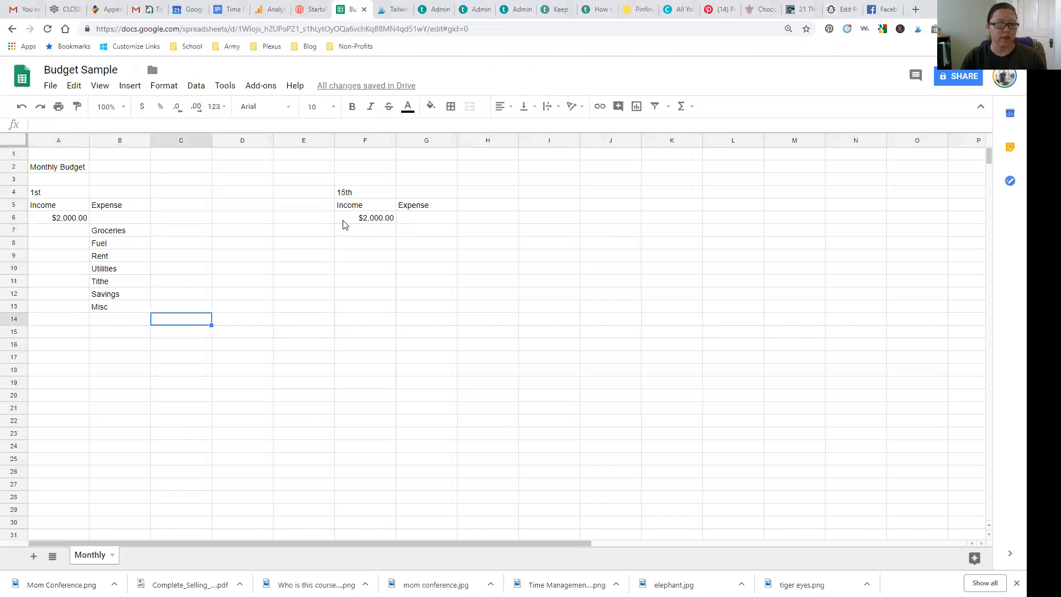
- Copy the seven expense categories in B7 to B13 into the 15th's Expense column, starting at G7
{"action": "left_click", "coordinate": [117, 231]}
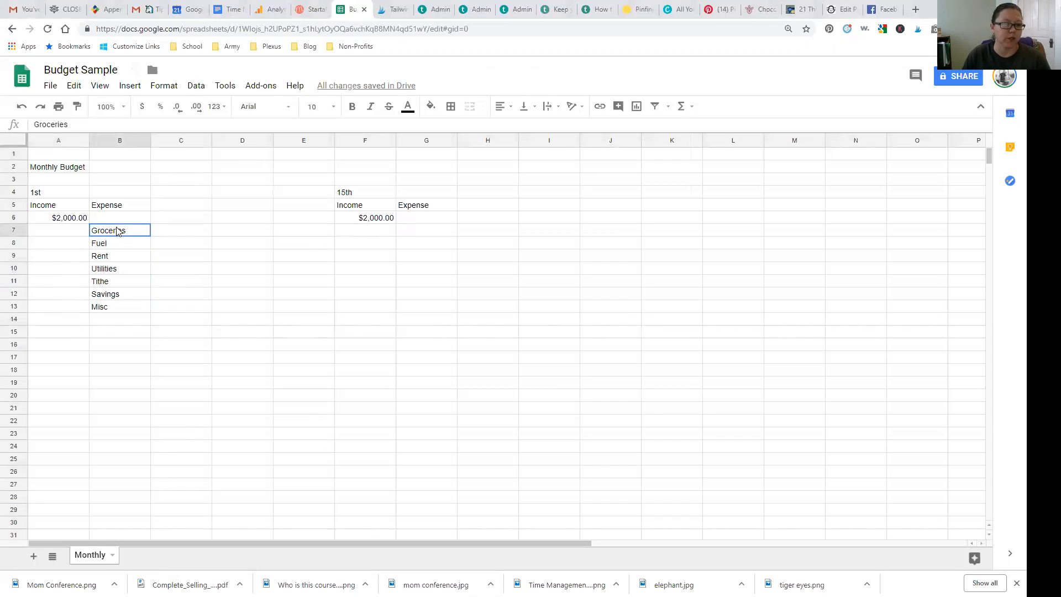
{"action": "left_click_drag", "start_coordinate": [117, 231], "coordinate": [123, 307]}
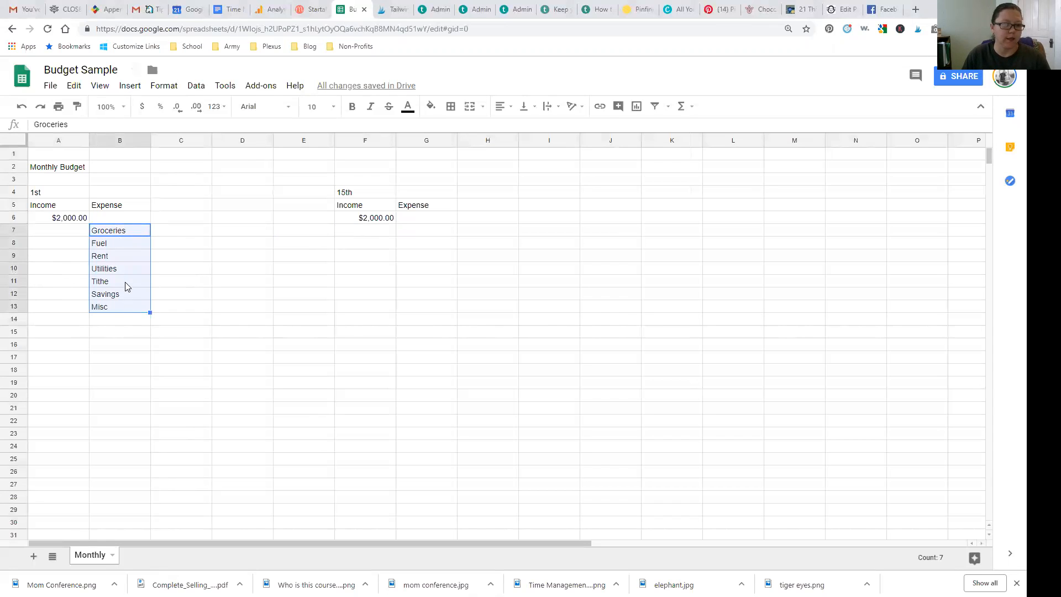
{"action": "right_click", "coordinate": [126, 278]}
{"action": "left_click", "coordinate": [150, 308]}
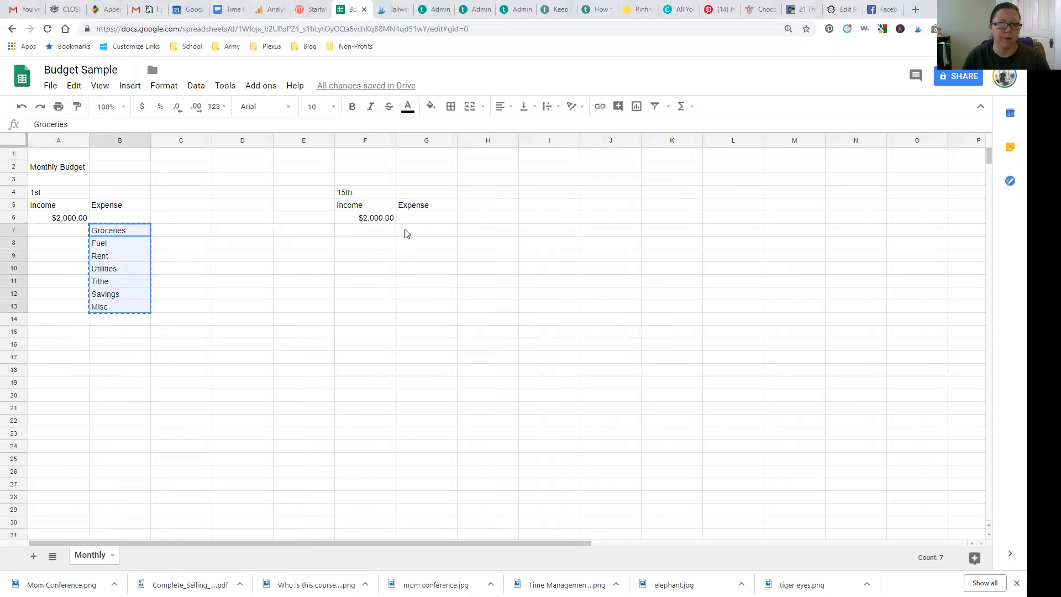
{"action": "left_click", "coordinate": [424, 235]}
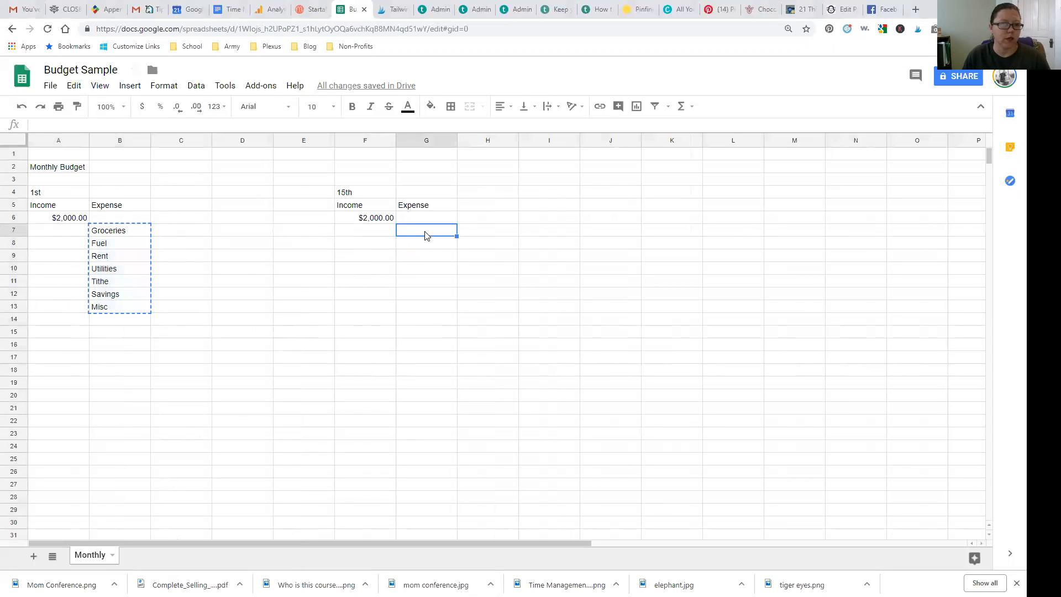
{"action": "right_click", "coordinate": [424, 234]}
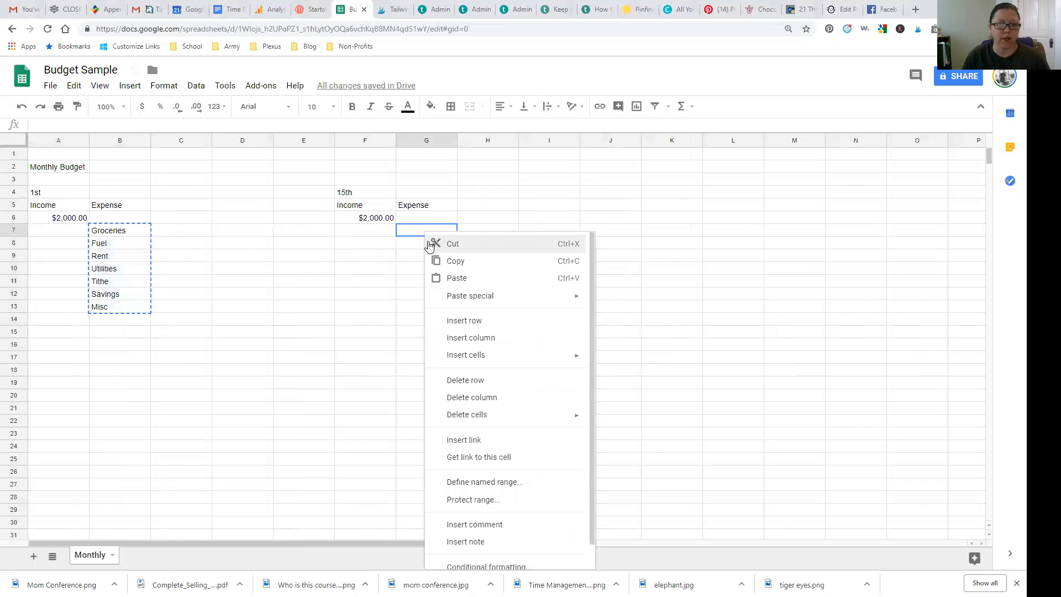
{"action": "left_click", "coordinate": [442, 278]}
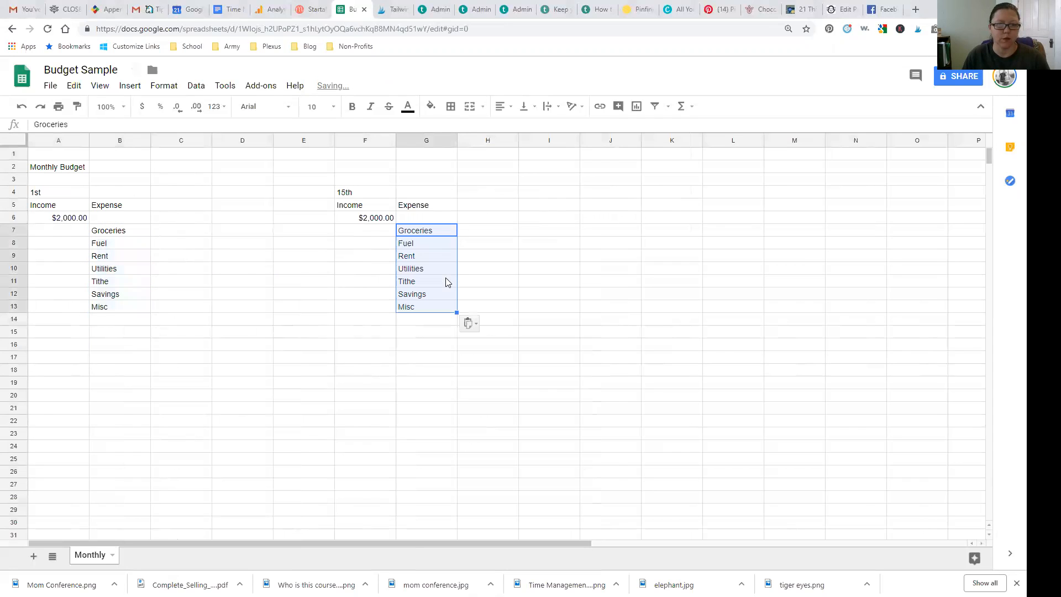
{"action": "left_click", "coordinate": [330, 296]}
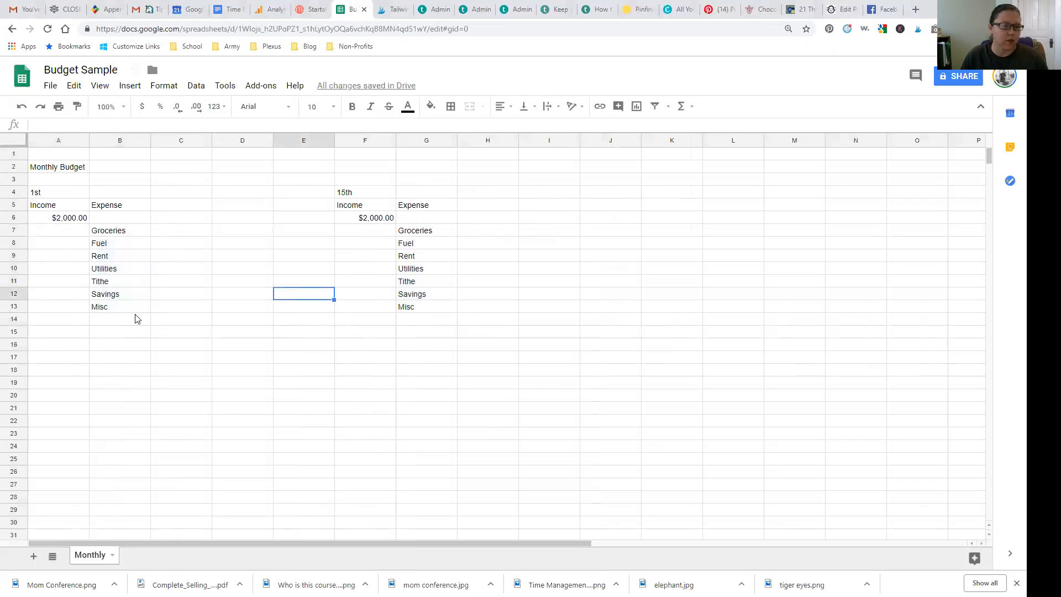
- Format the two expense amount columns, C and H, as currency
{"action": "left_click", "coordinate": [184, 144]}
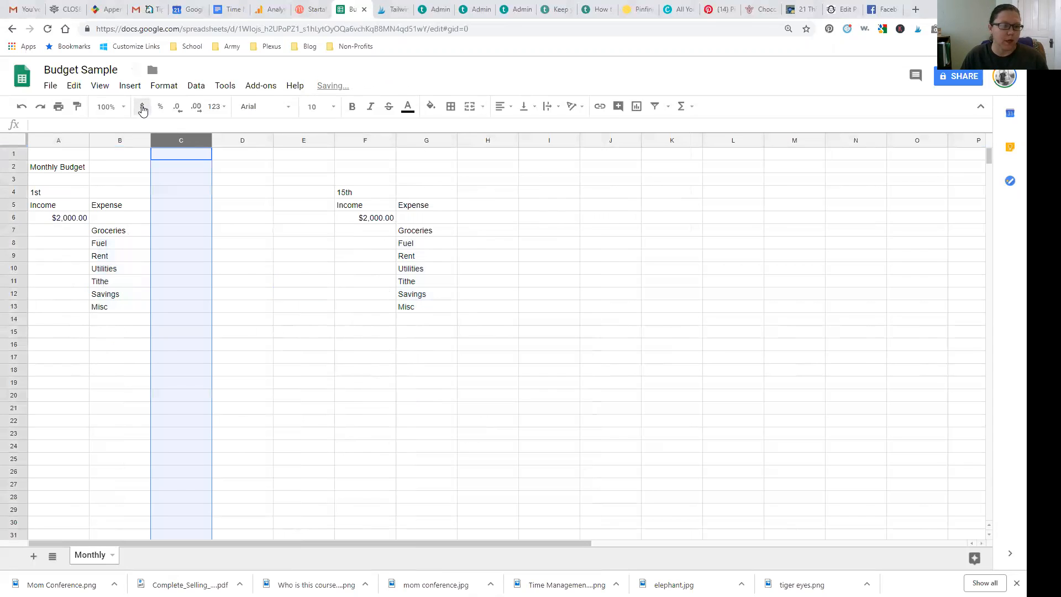
{"action": "left_click", "coordinate": [494, 141]}
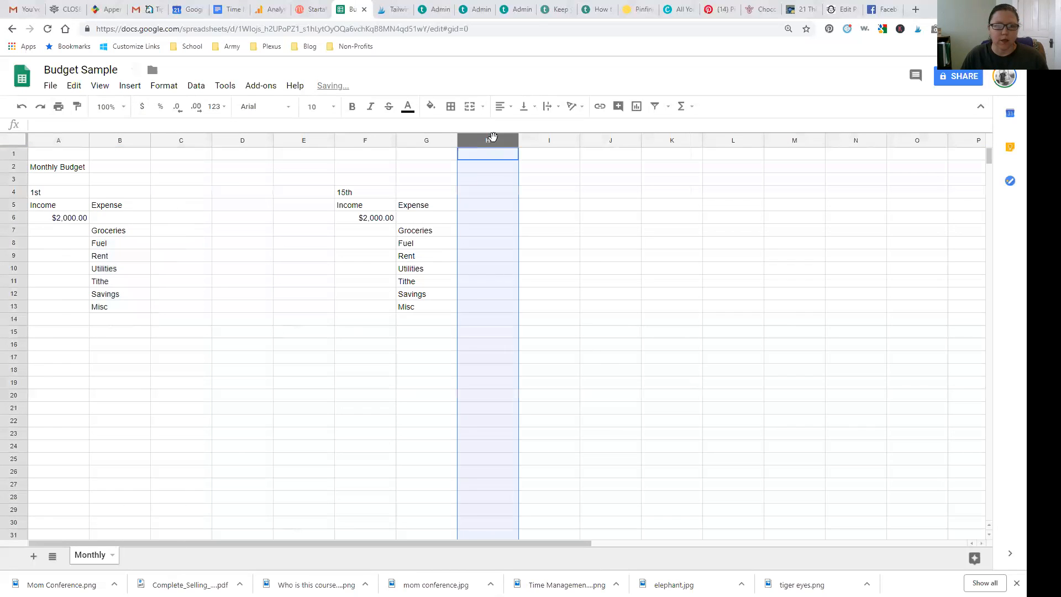
{"action": "left_click", "coordinate": [142, 106]}
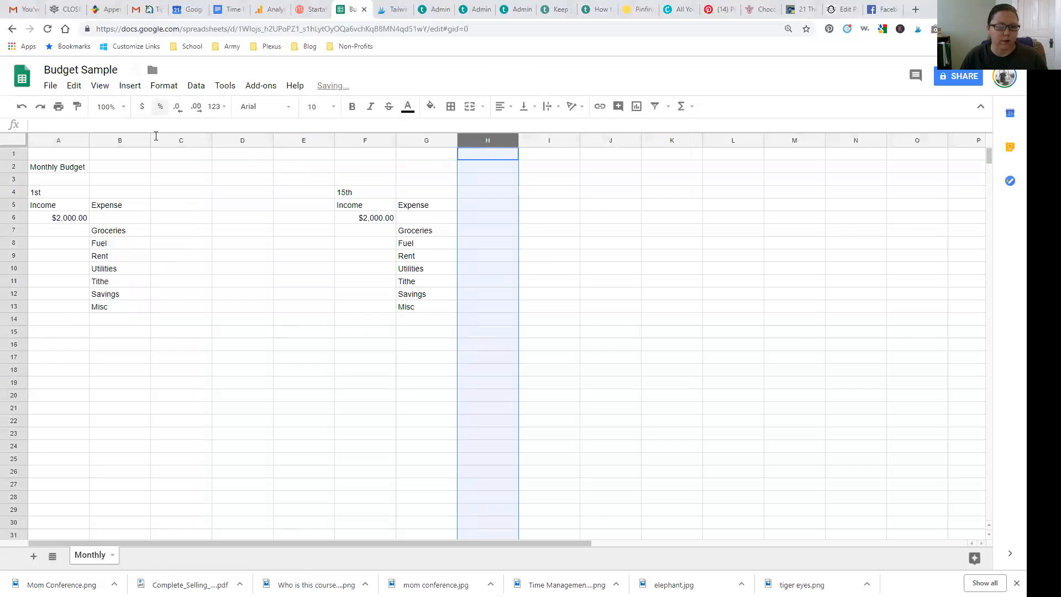
{"action": "left_click", "coordinate": [44, 333]}
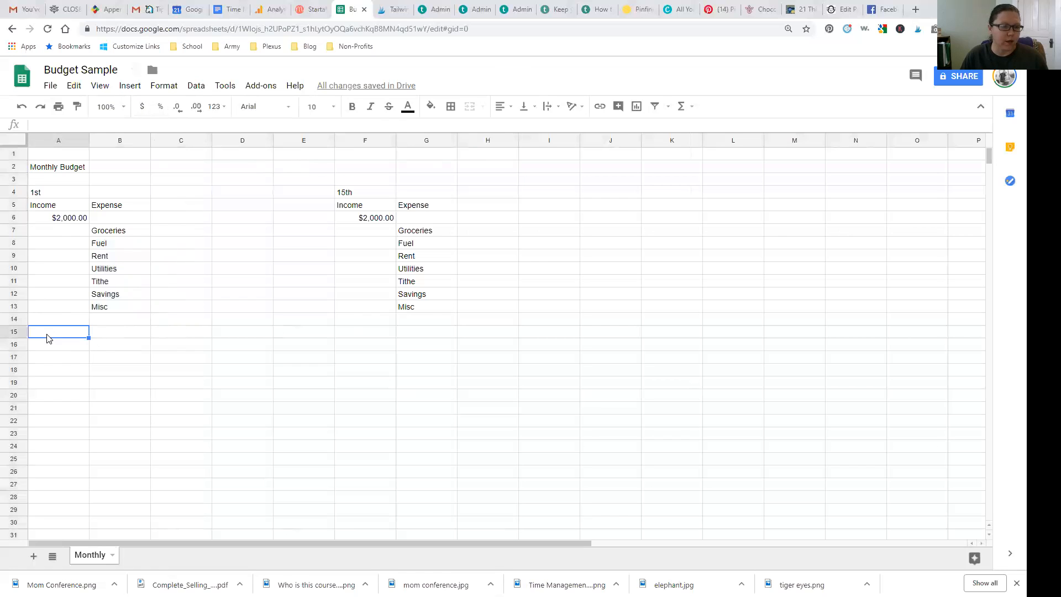
- Enter 650 as a second income amount for the 1st in cell A7
{"action": "left_click", "coordinate": [63, 234]}
{"action": "type", "text": "650"}
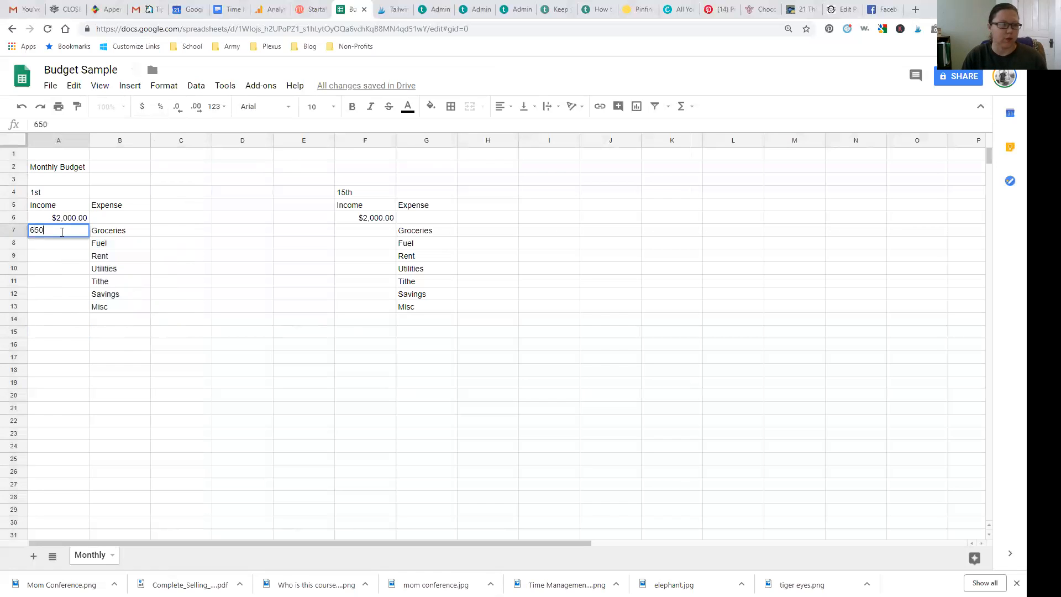
{"action": "key", "text": "Return"}
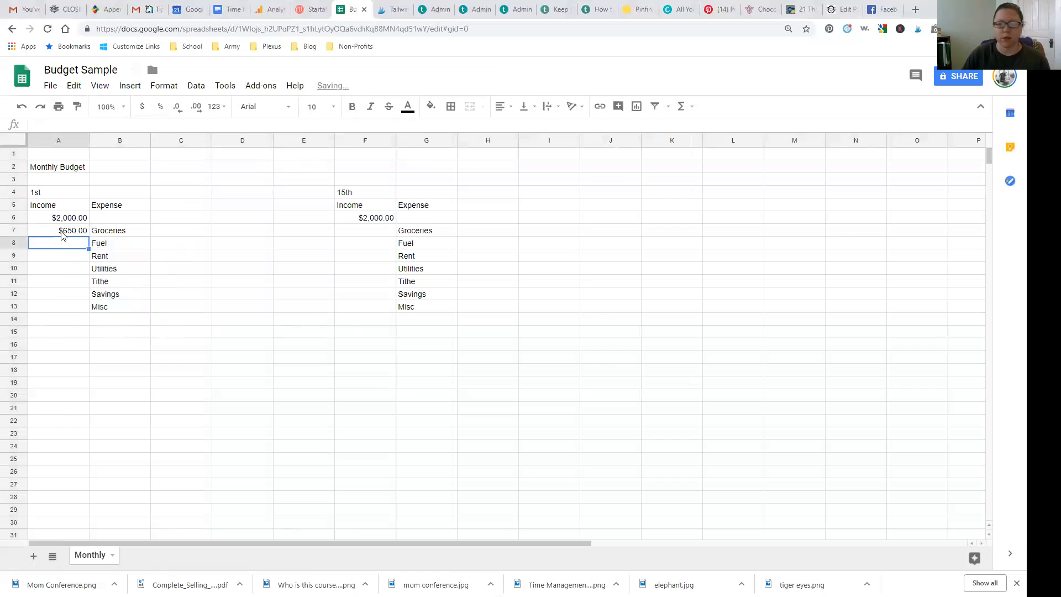
- Total the income for the 1st in A15 with the formula =SUM(A6:A13)
{"action": "left_click", "coordinate": [60, 337]}
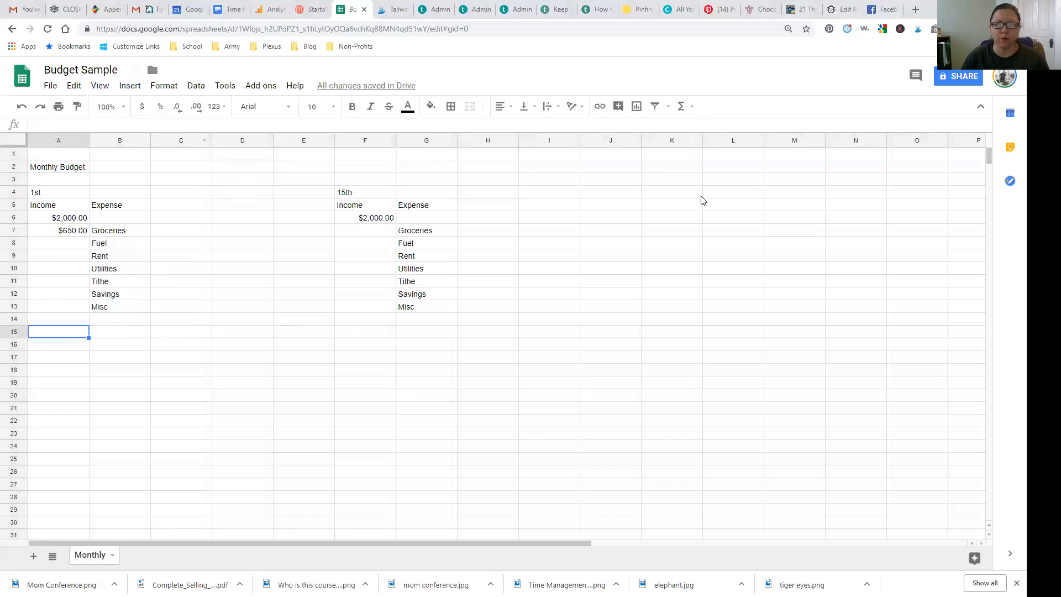
{"action": "left_click", "coordinate": [686, 106]}
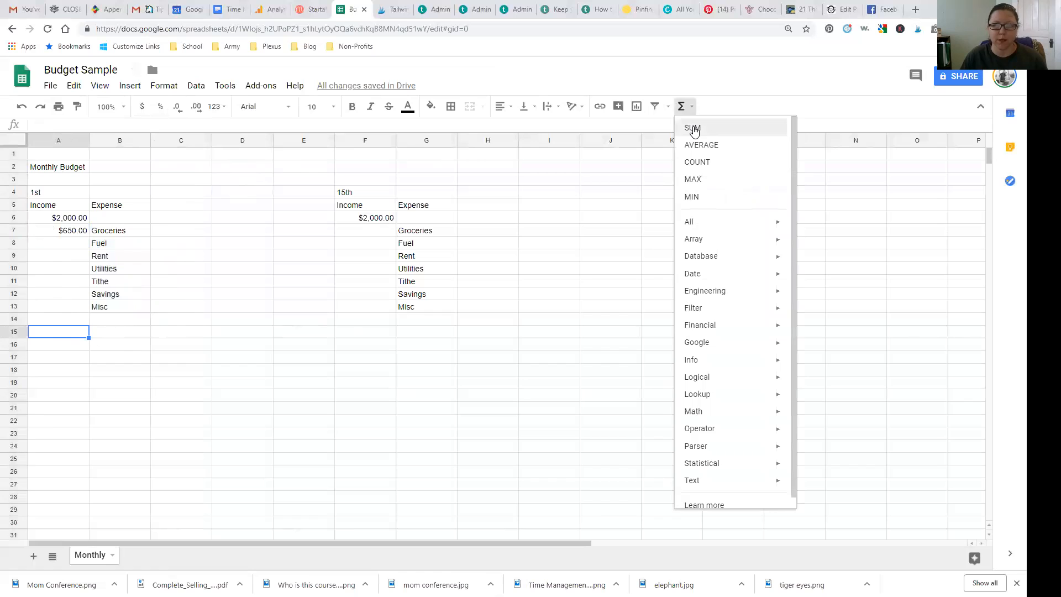
{"action": "left_click", "coordinate": [692, 128]}
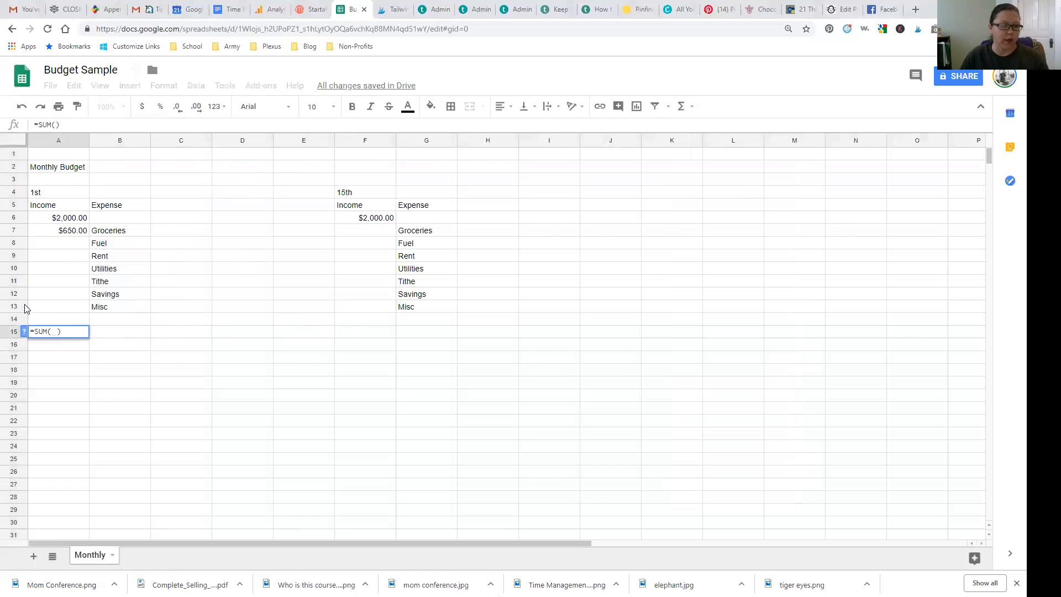
{"action": "type", "text": "A6"}
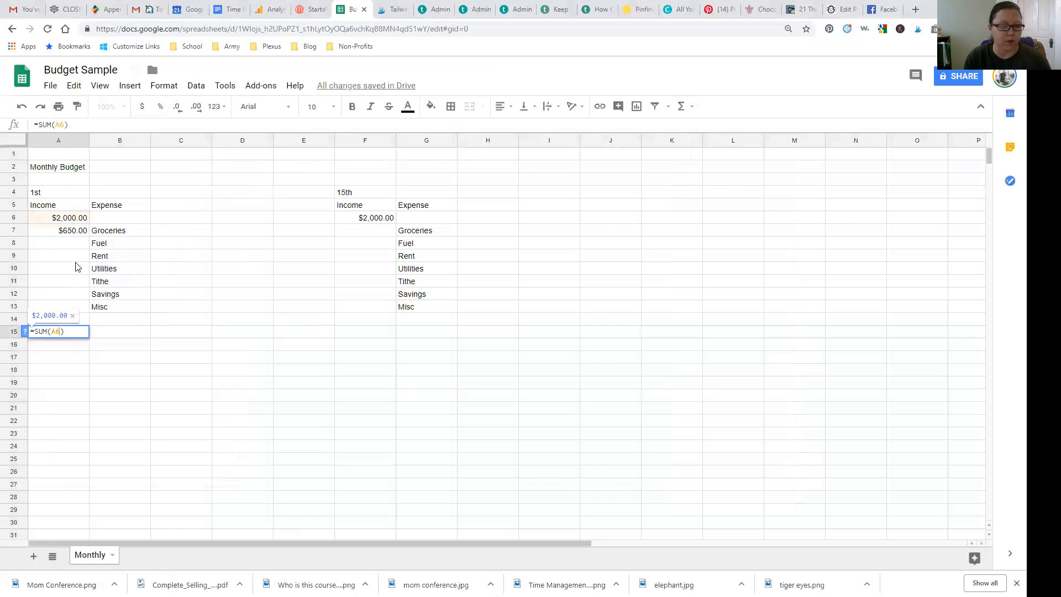
{"action": "type", "text": ":"}
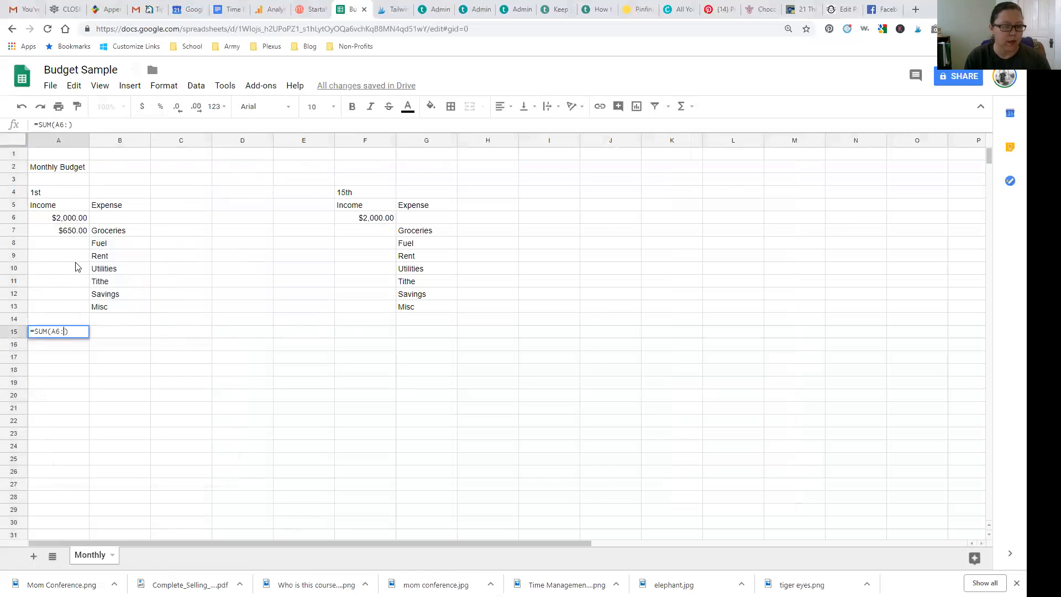
{"action": "type", "text": "A13"}
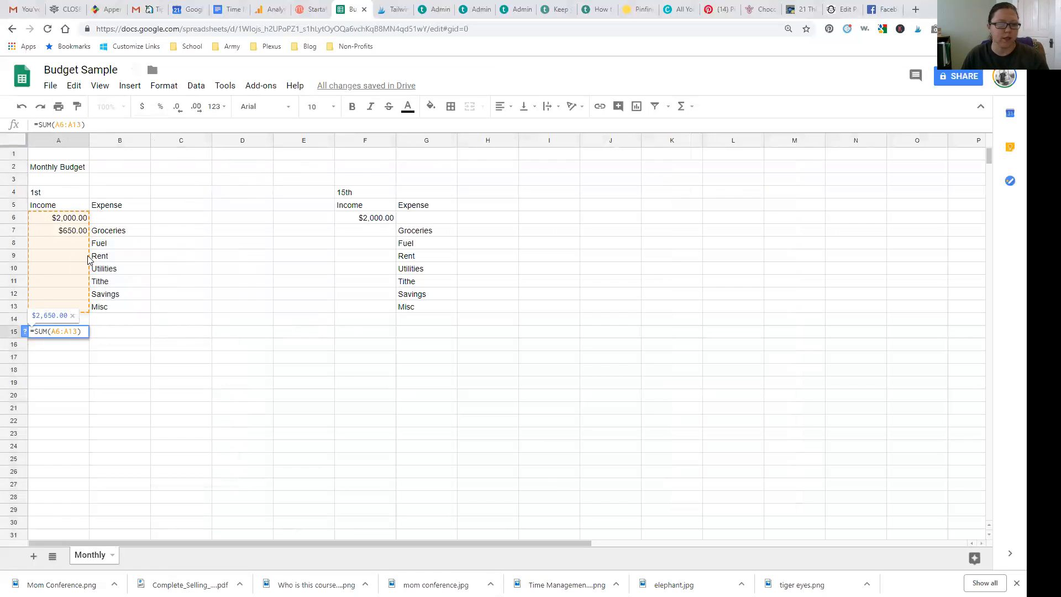
{"action": "key", "text": "Return"}
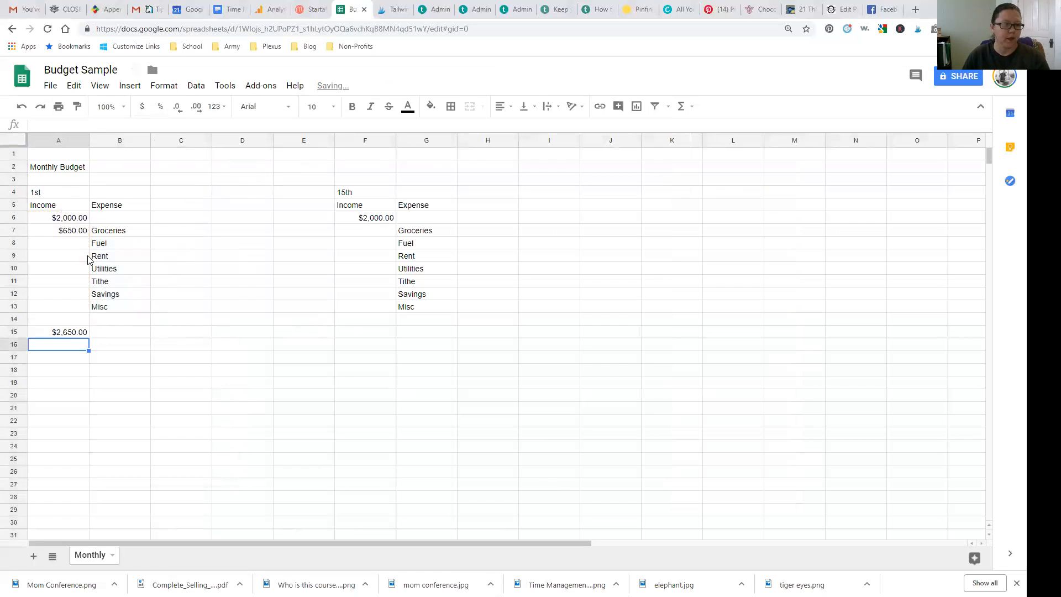
- Total the expenses for the 1st in C15 with the formula =SUM(C7:C13)
{"action": "left_click", "coordinate": [186, 334]}
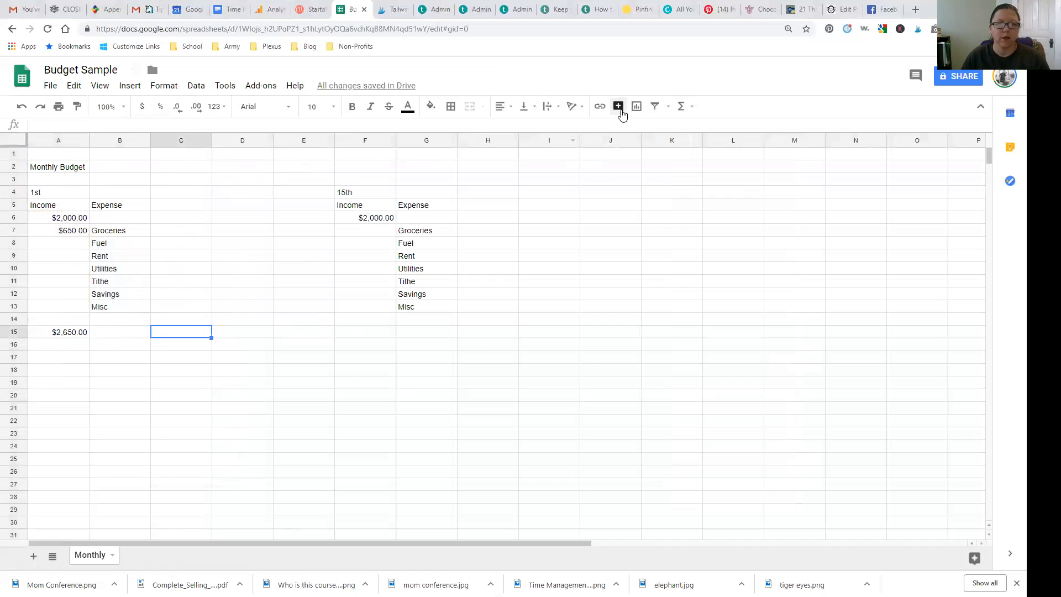
{"action": "left_click", "coordinate": [683, 106]}
{"action": "left_click", "coordinate": [689, 124]}
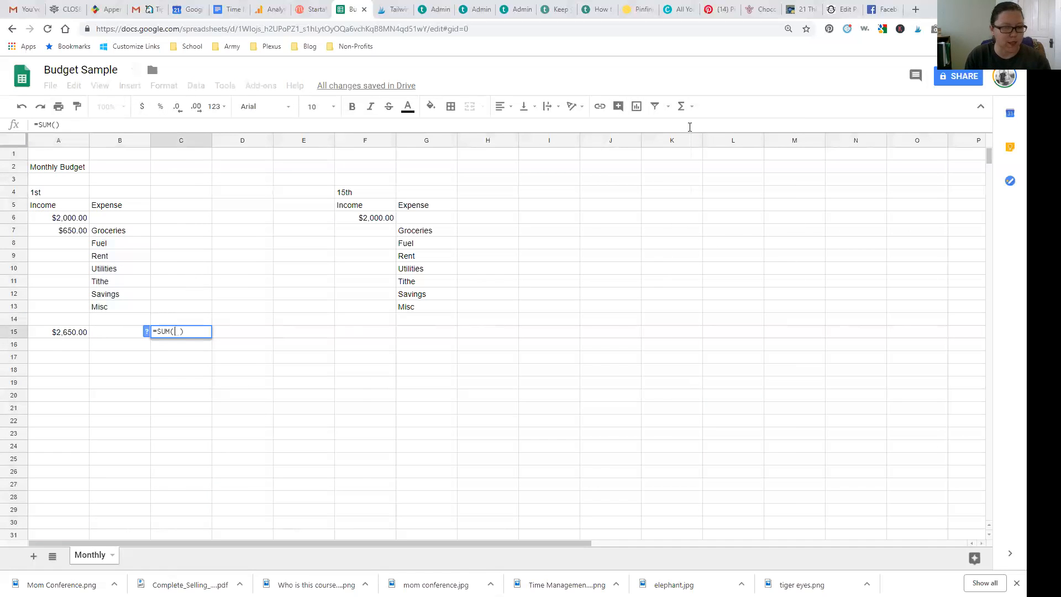
{"action": "type", "text": "C"}
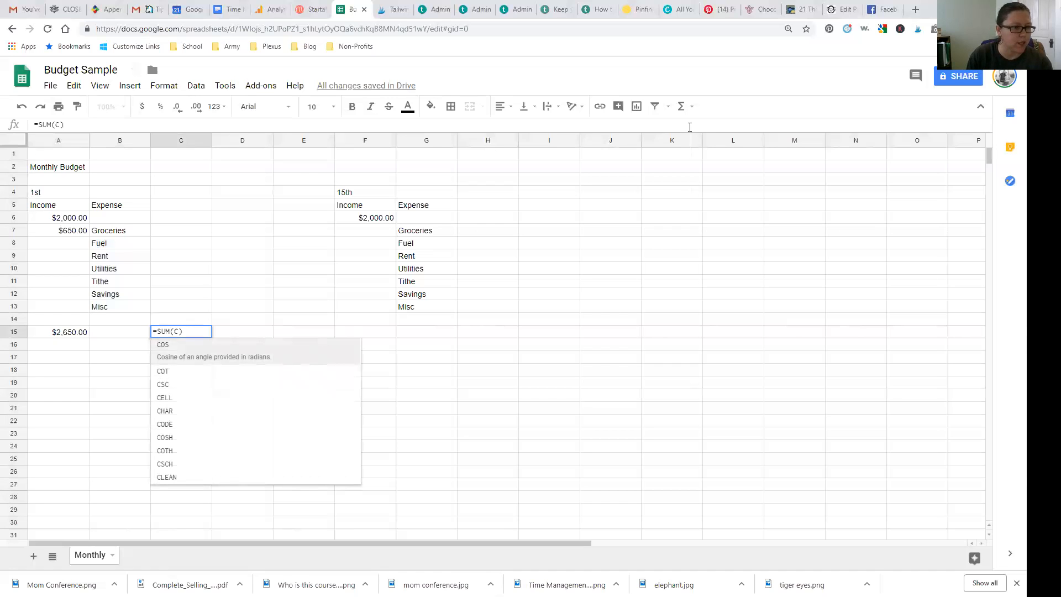
{"action": "type", "text": "7:"}
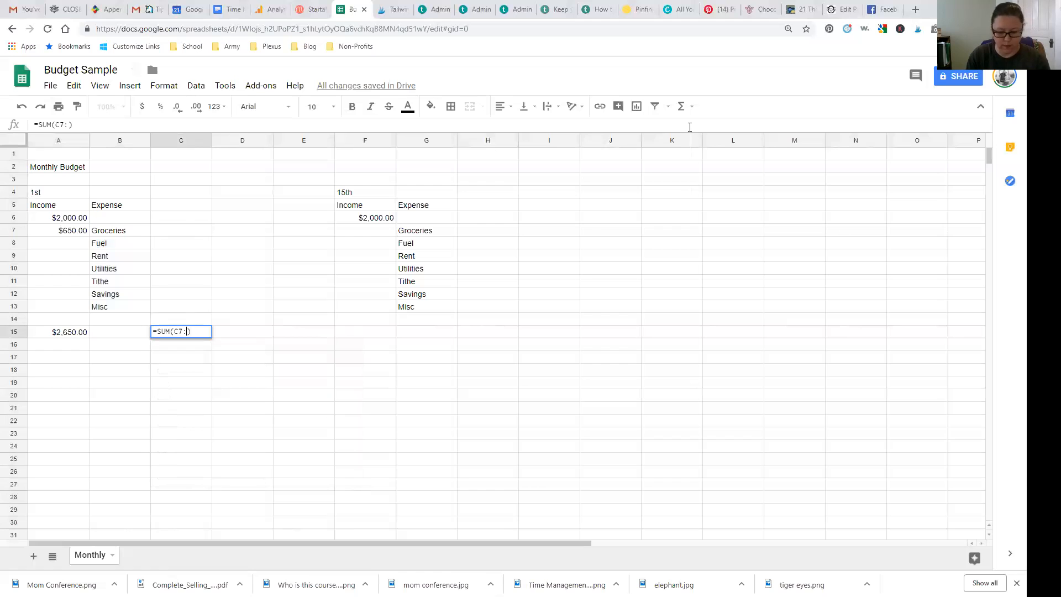
{"action": "type", "text": "C13"}
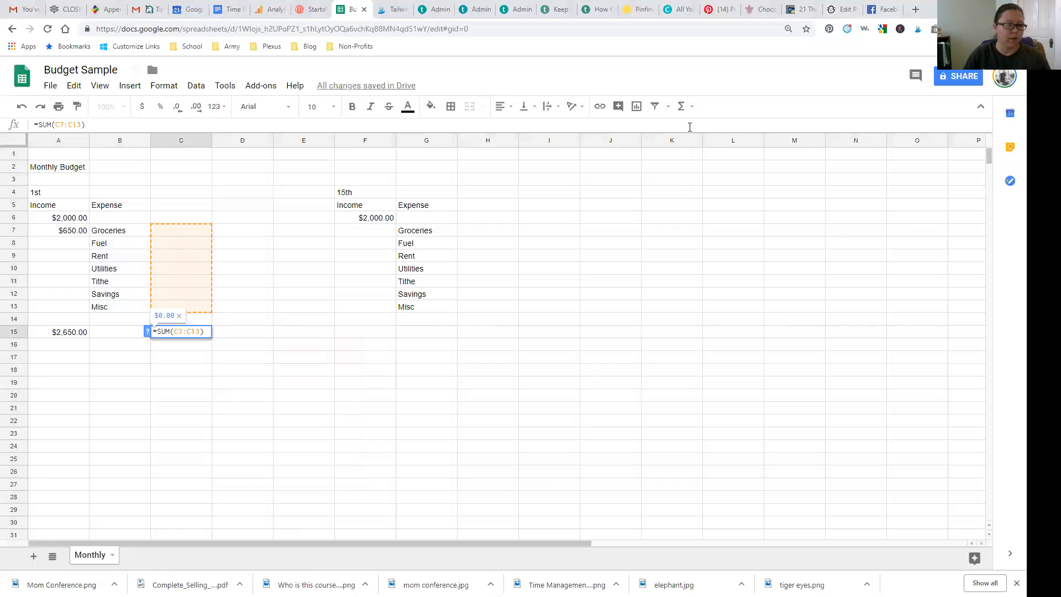
{"action": "key", "text": "Return"}
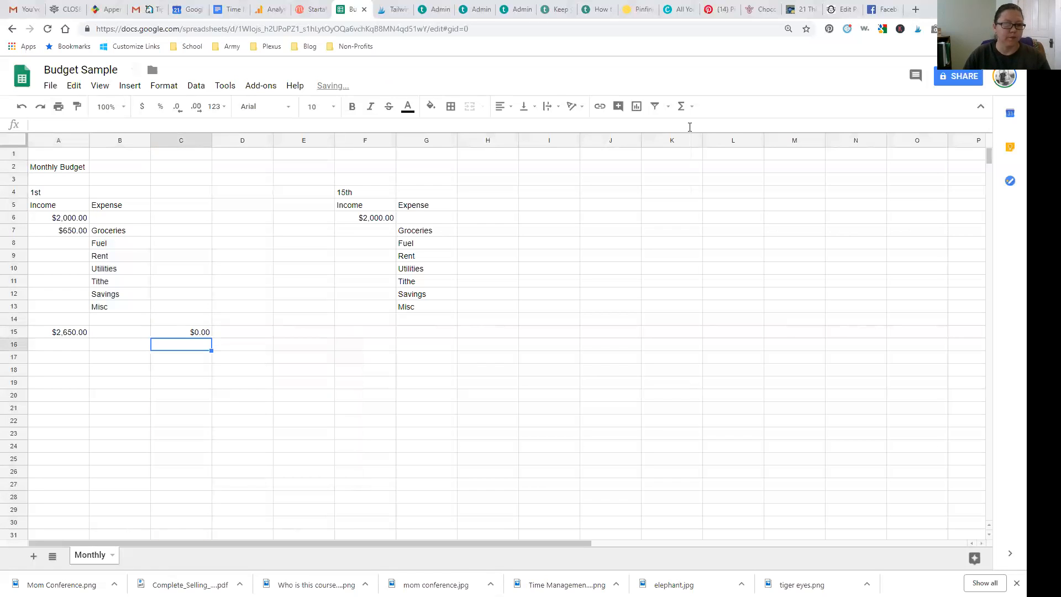
- Enter the 1st's expense amounts 500 for Groceries in C7 and 200 for Fuel in C8
{"action": "left_click", "coordinate": [197, 233]}
{"action": "type", "text": "500"}
{"action": "key", "text": "Return"}
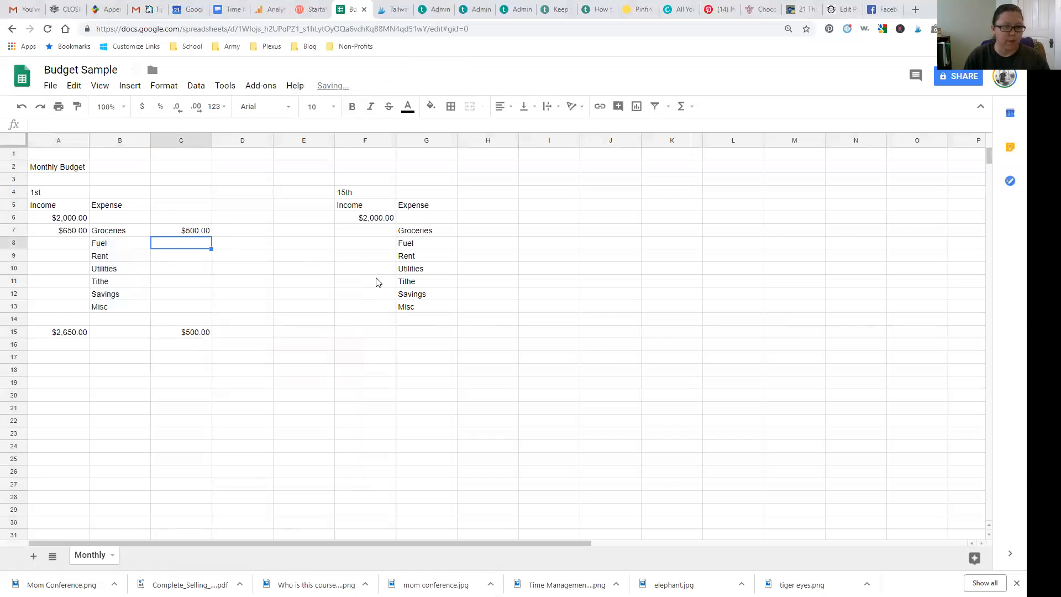
{"action": "type", "text": "200"}
{"action": "key", "text": "Left"}
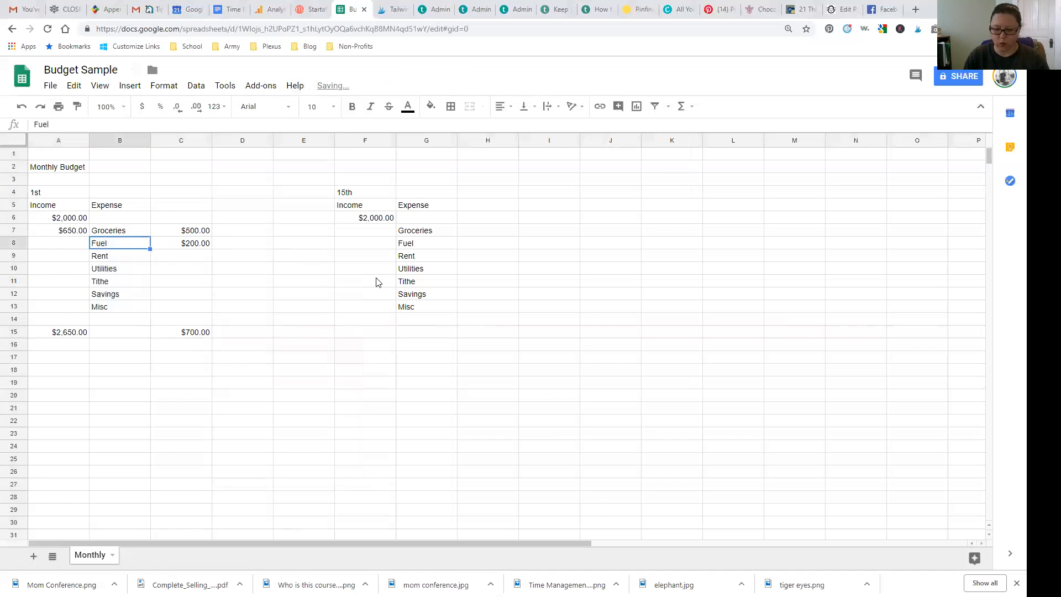
- Fill in the 1st's amounts for Rent with 500, Utilities with 100 and Tithe with 200 in C9 to C11
{"action": "key", "text": "Down"}
{"action": "key", "text": "Right"}
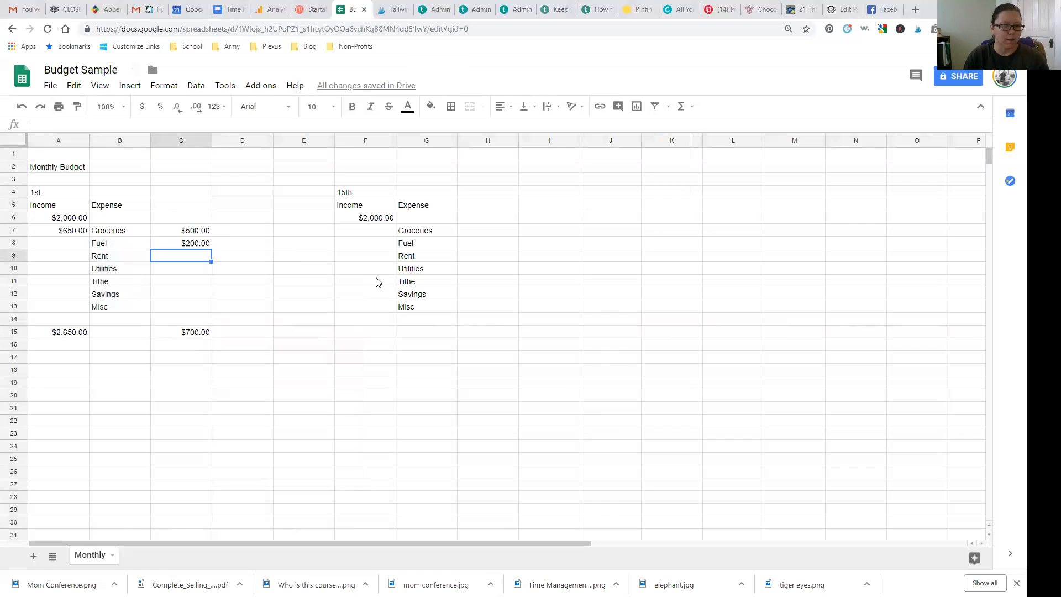
{"action": "type", "text": "500"}
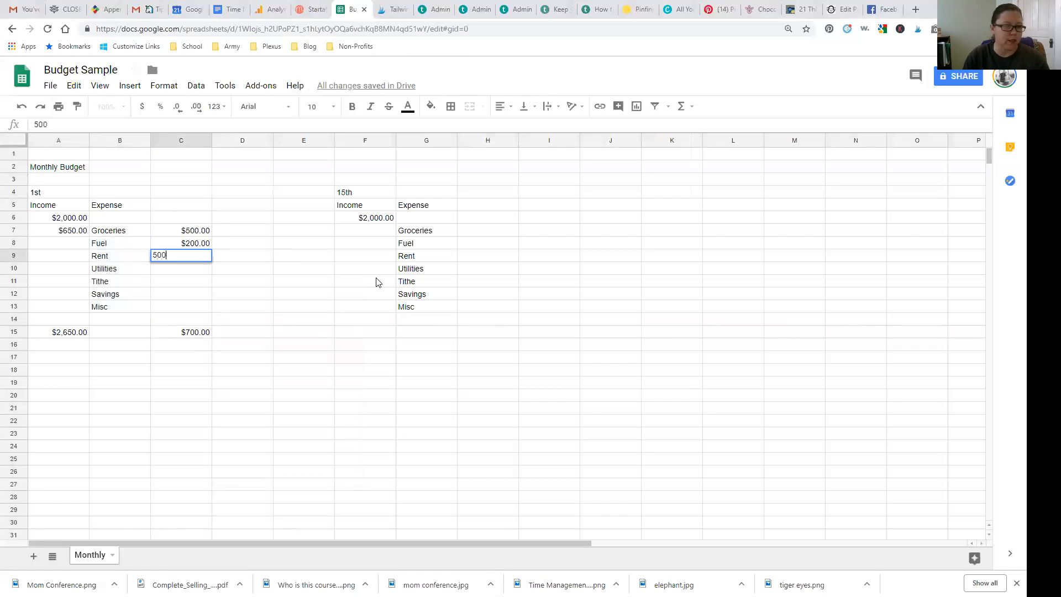
{"action": "key", "text": "Return"}
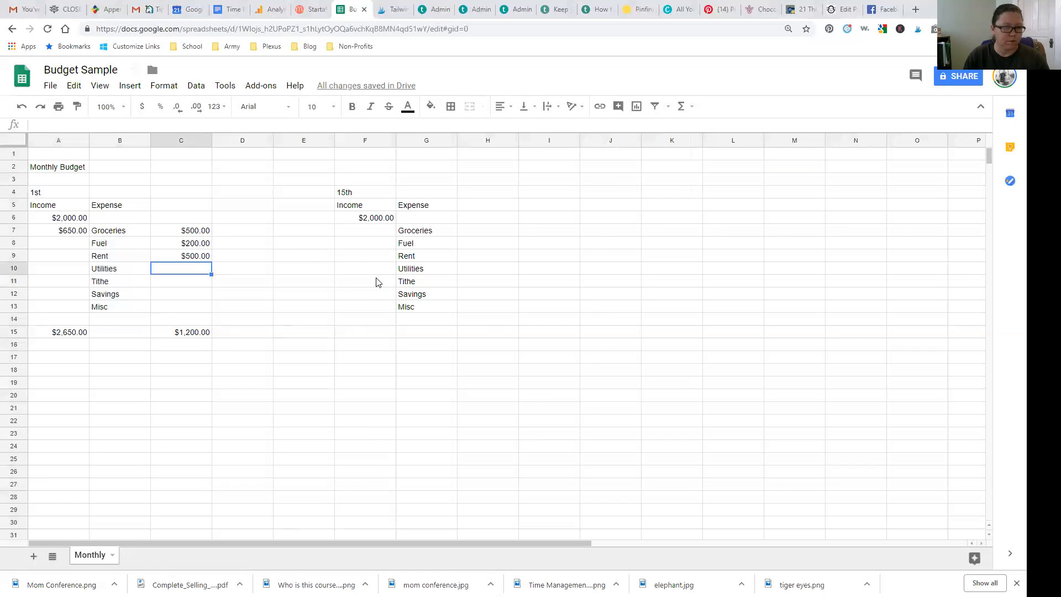
{"action": "type", "text": "100"}
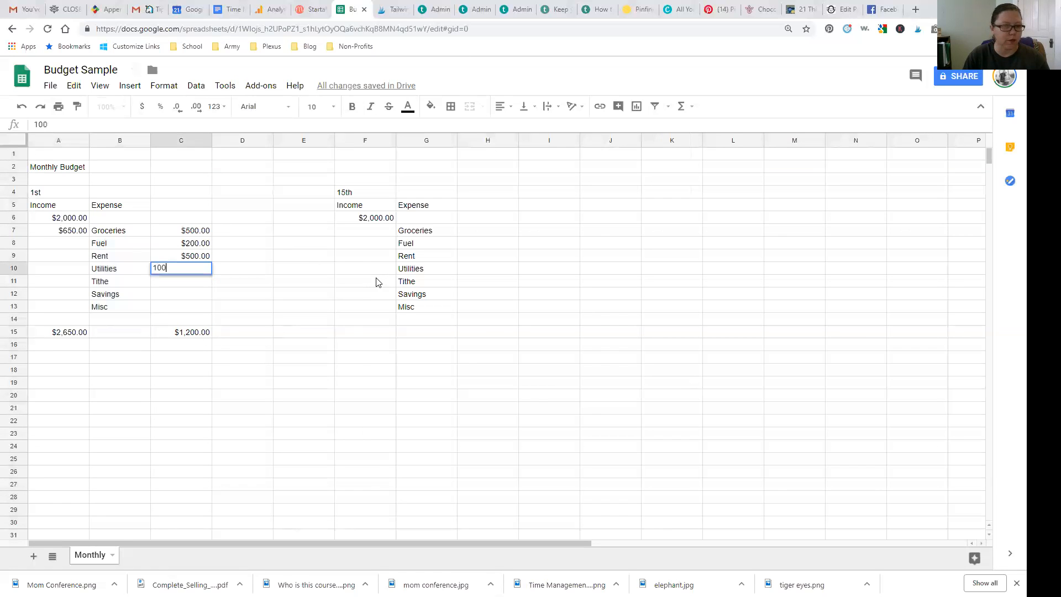
{"action": "key", "text": "Return"}
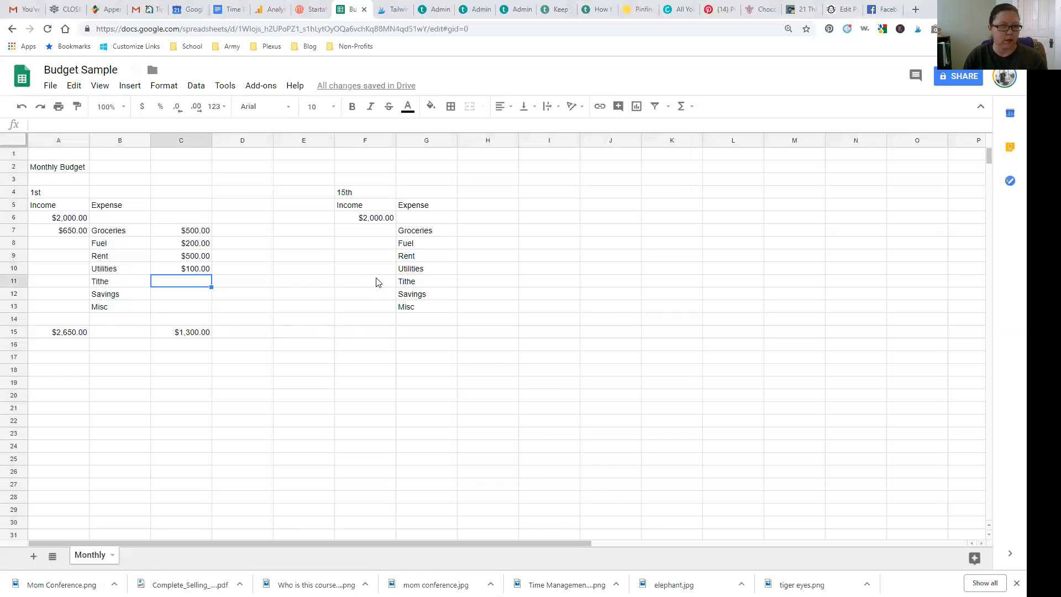
{"action": "type", "text": "200"}
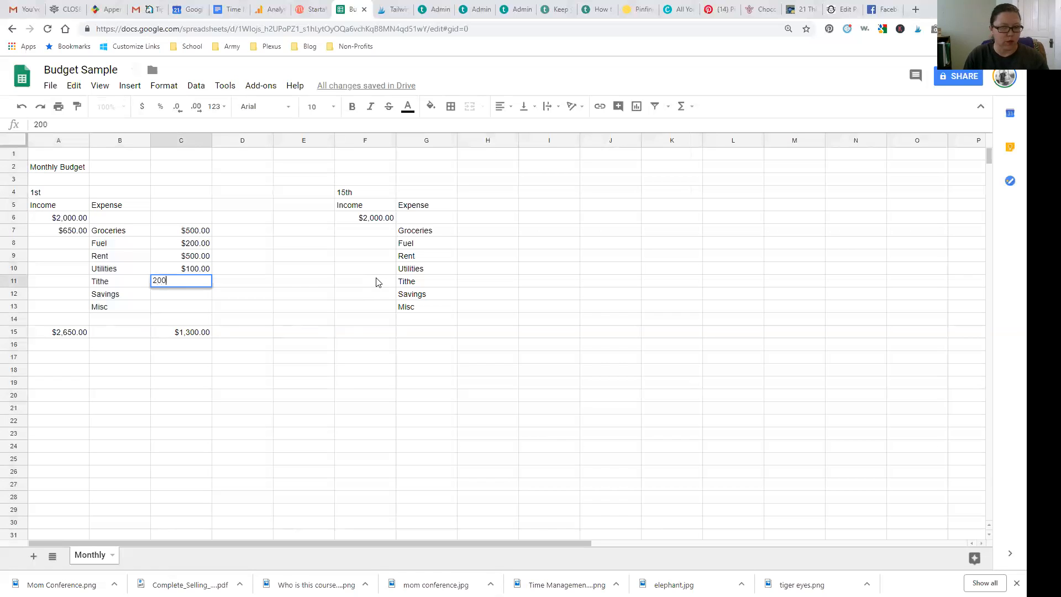
{"action": "key", "text": "Return"}
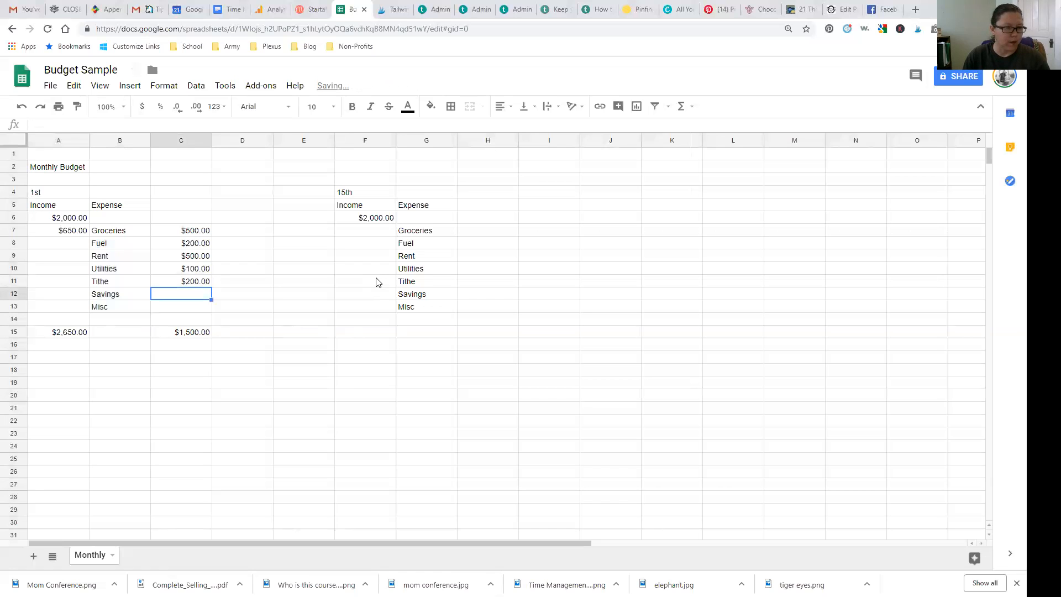
- Enter the 1st's amounts 100 for Savings in C12 and 1050 for Misc in C13
{"action": "type", "text": "100"}
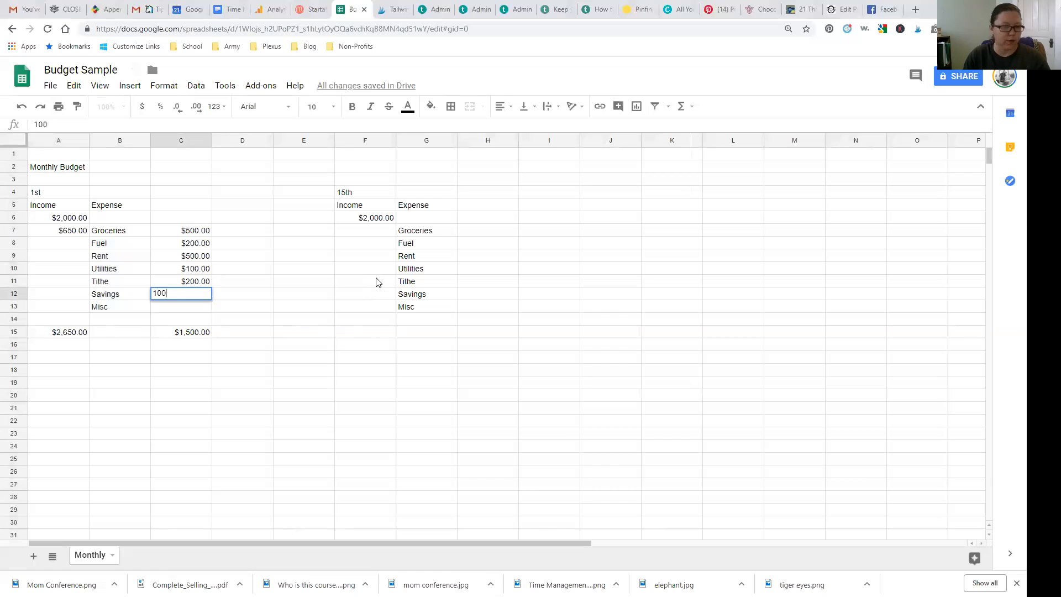
{"action": "key", "text": "Return"}
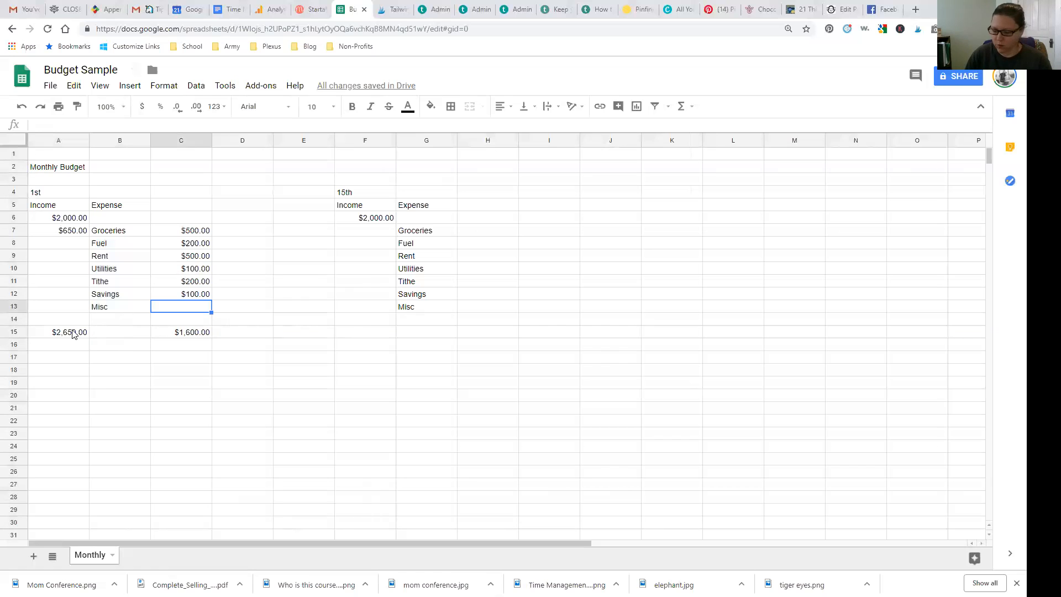
{"action": "type", "text": "1050"}
{"action": "key", "text": "Return"}
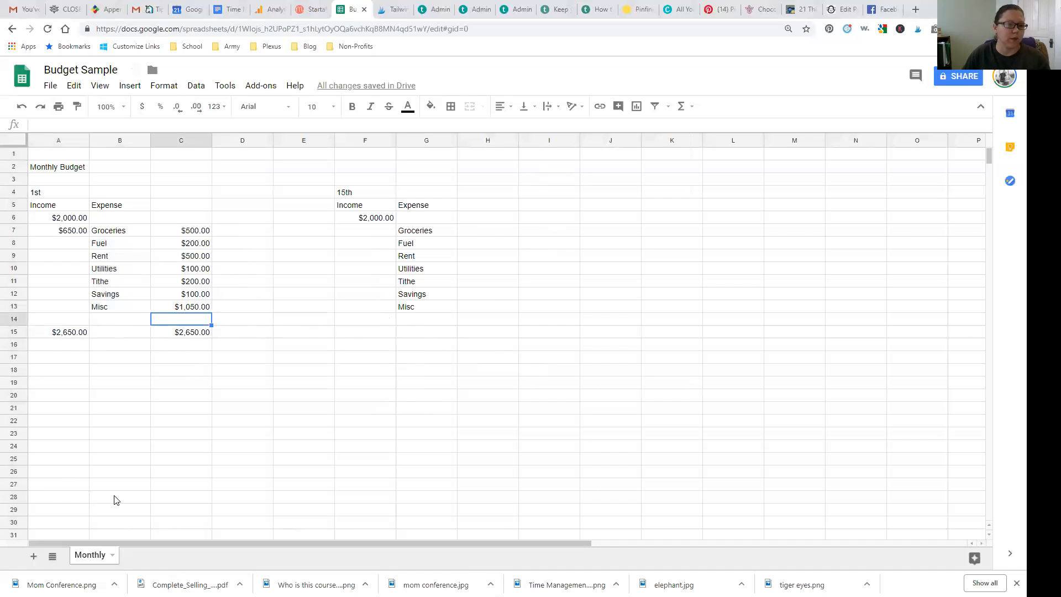
- Add two new sheets to the workbook and name them Groceries and Fuel
{"action": "left_click", "coordinate": [34, 557]}
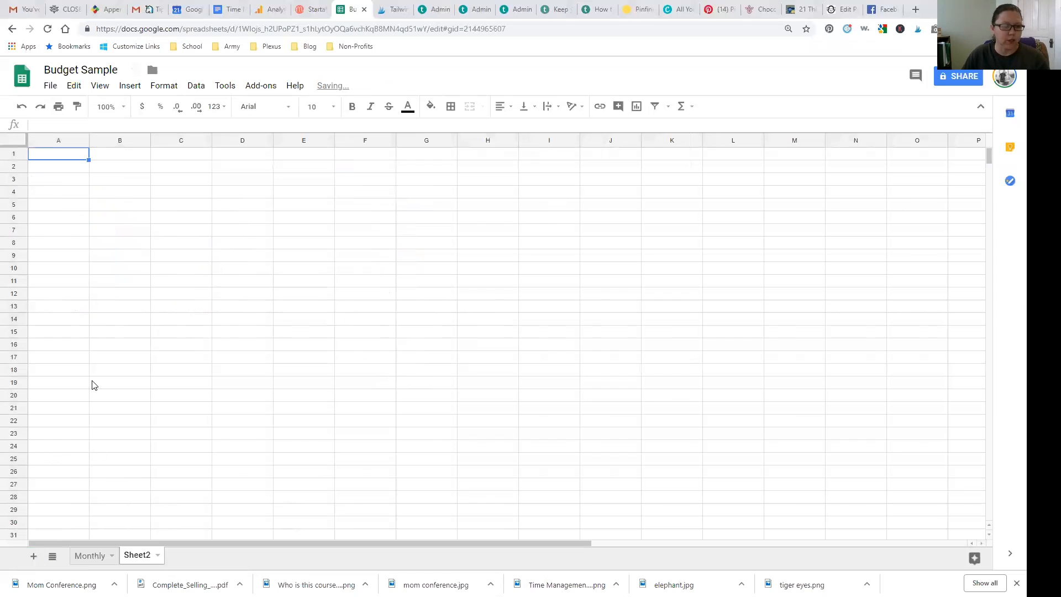
{"action": "double_click", "coordinate": [138, 555]}
{"action": "type", "text": "Groceries"}
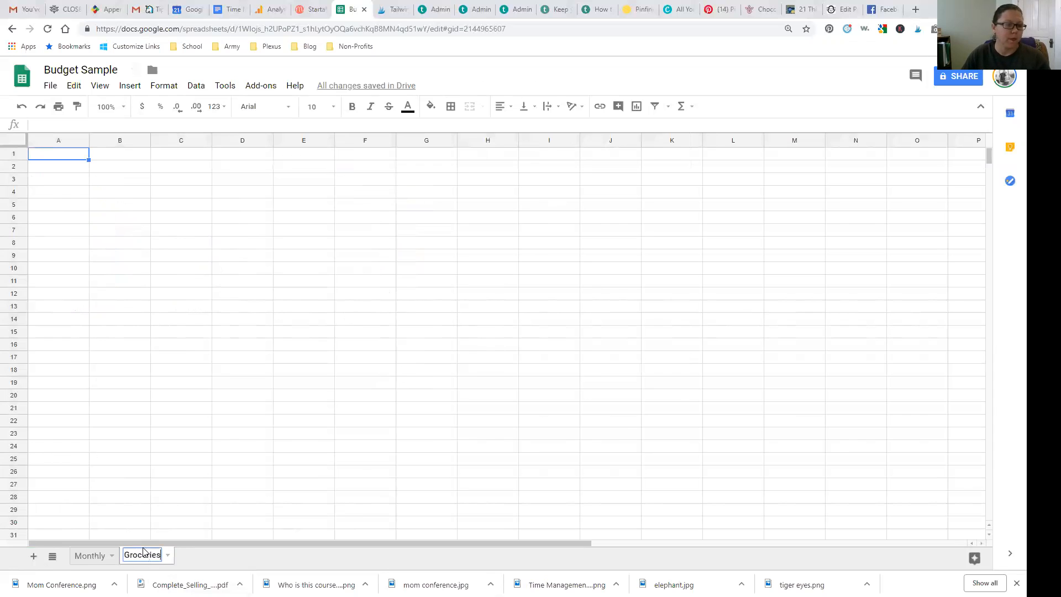
{"action": "left_click", "coordinate": [34, 556]}
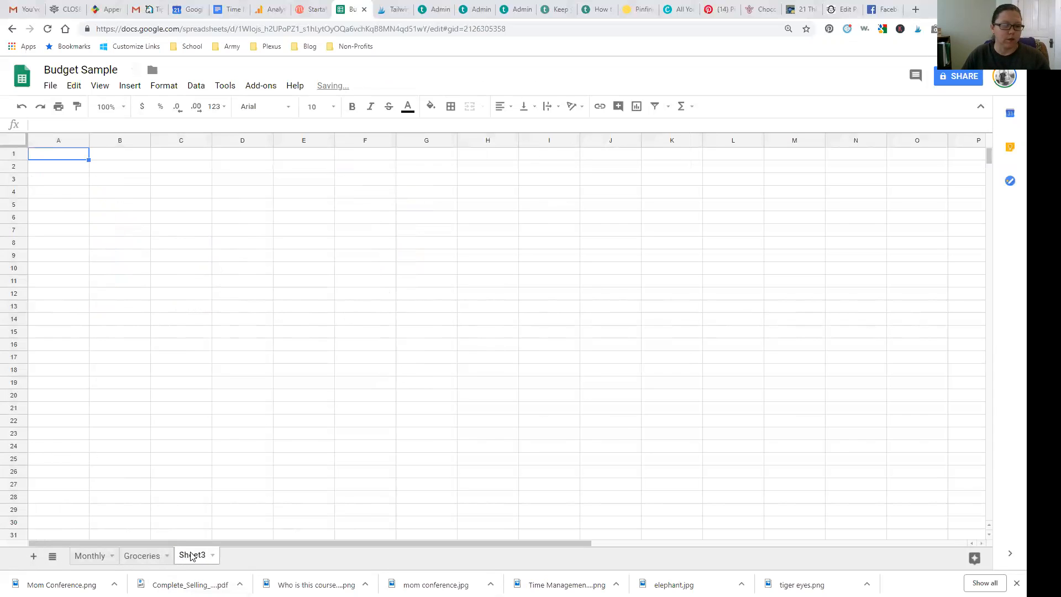
{"action": "double_click", "coordinate": [199, 559]}
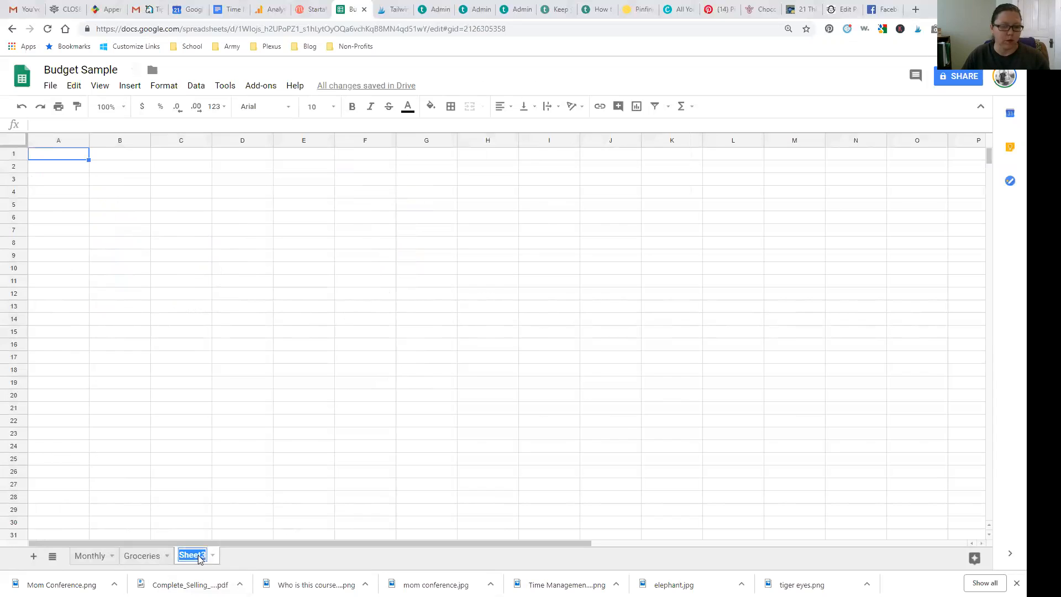
{"action": "type", "text": "Fuel"}
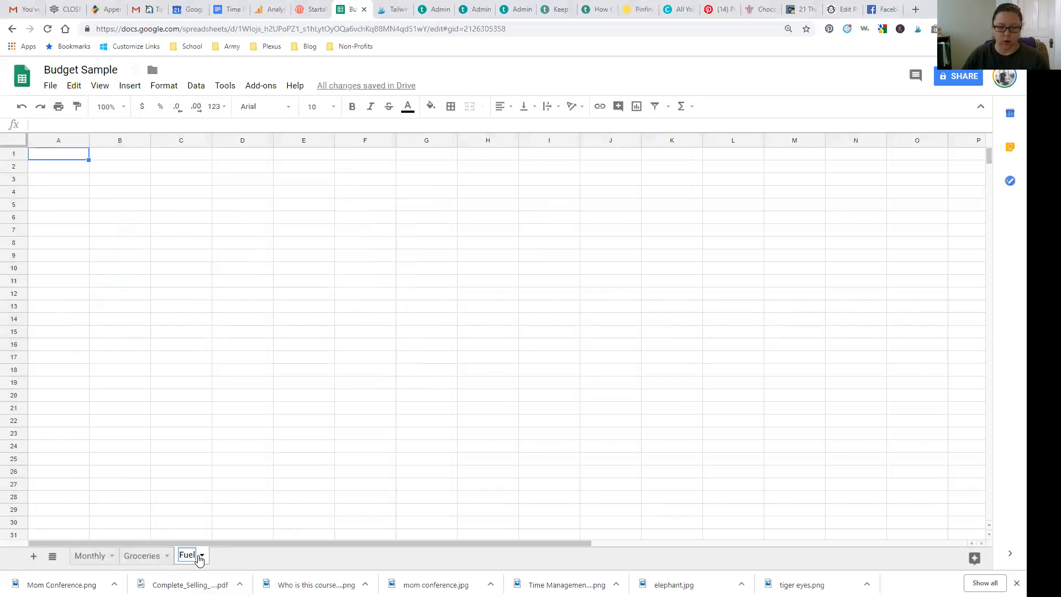
- Enter the title Groceries in A1 of the Groceries sheet
{"action": "left_click", "coordinate": [144, 556]}
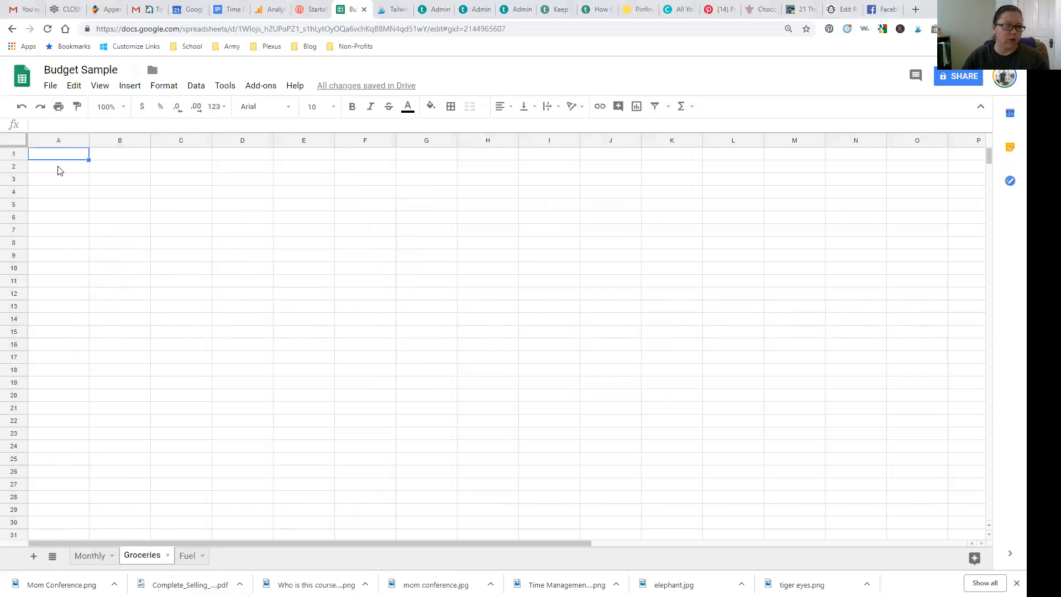
{"action": "type", "text": "Groceries"}
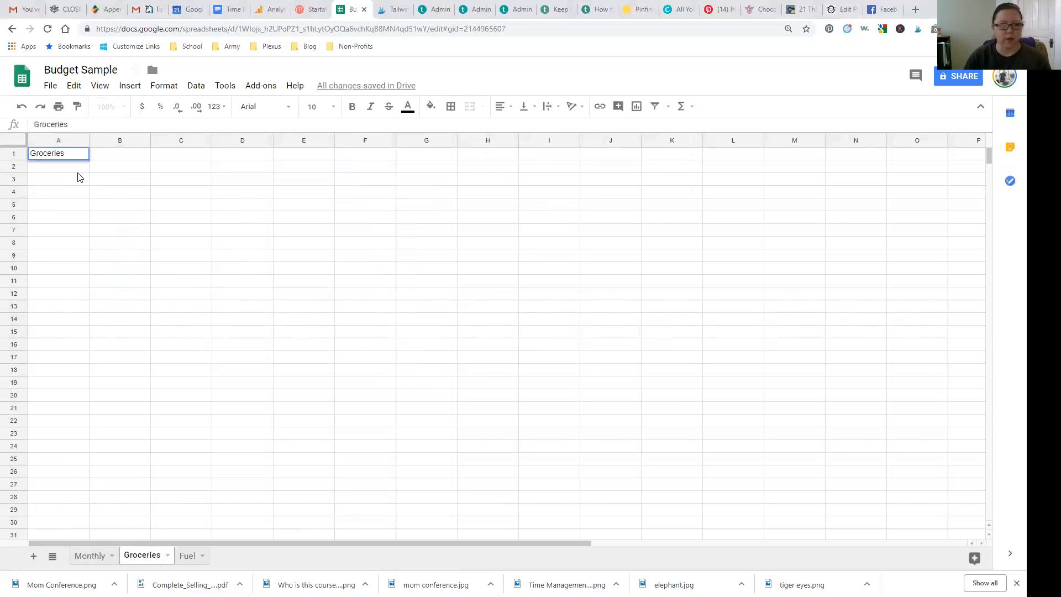
{"action": "left_click", "coordinate": [77, 176]}
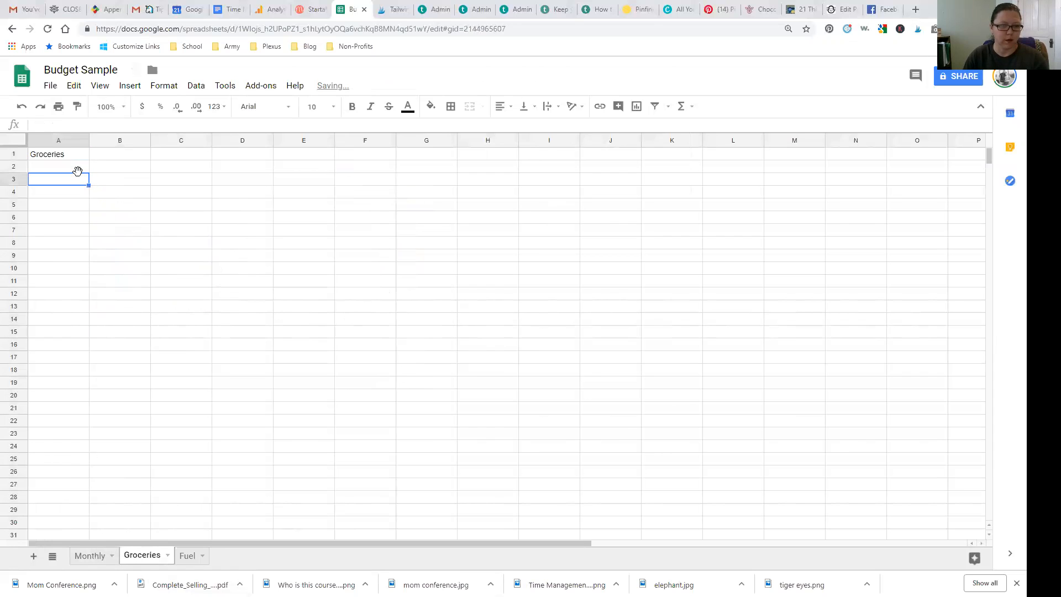
- Add the column headers Date in A4 and Item in B4 of the Groceries sheet
{"action": "key", "text": "Down"}
{"action": "type", "text": "Date"}
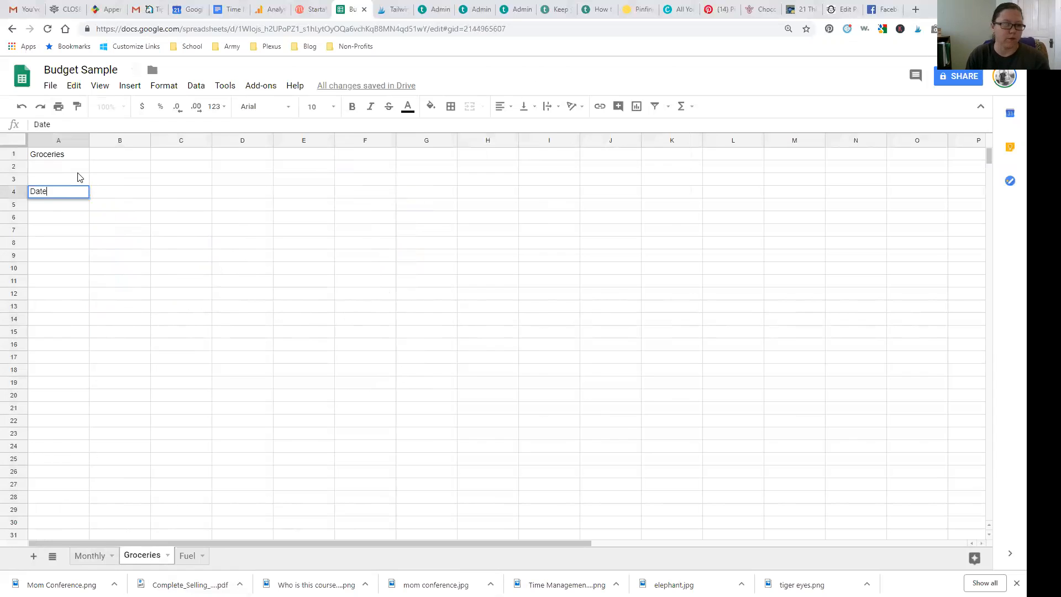
{"action": "key", "text": "Tab"}
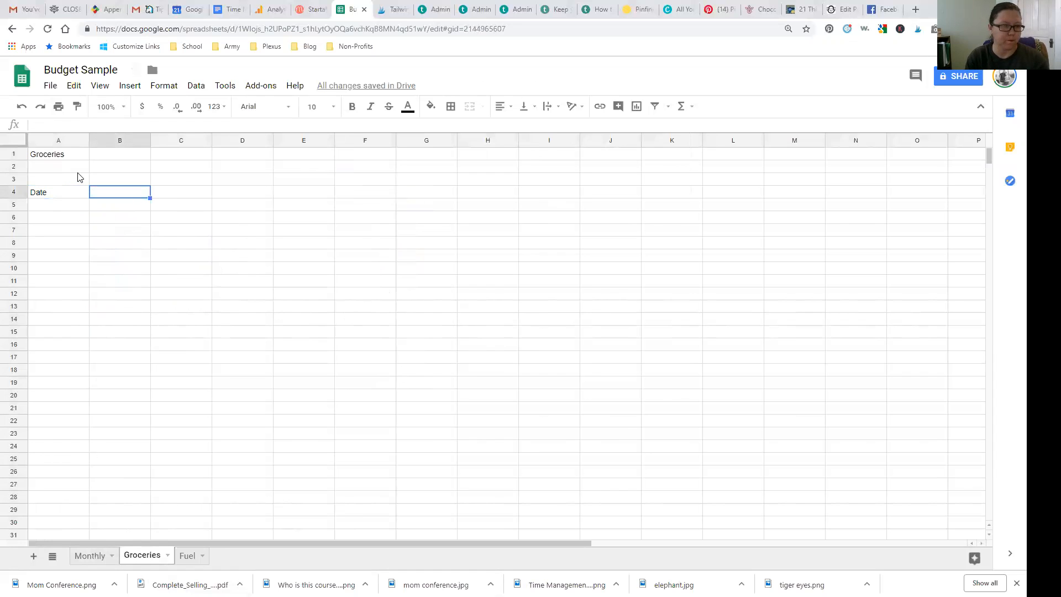
{"action": "type", "text": "Name"}
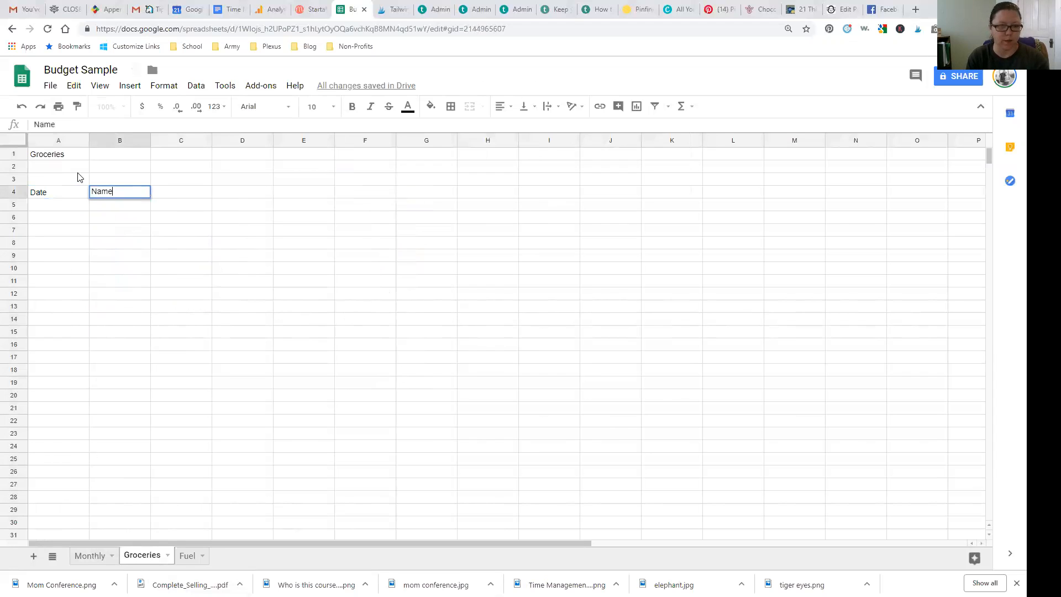
{"action": "key", "text": "BackSpace"}
{"action": "key", "text": "BackSpace"}
{"action": "key", "text": "BackSpace"}
{"action": "key", "text": "BackSpace"}
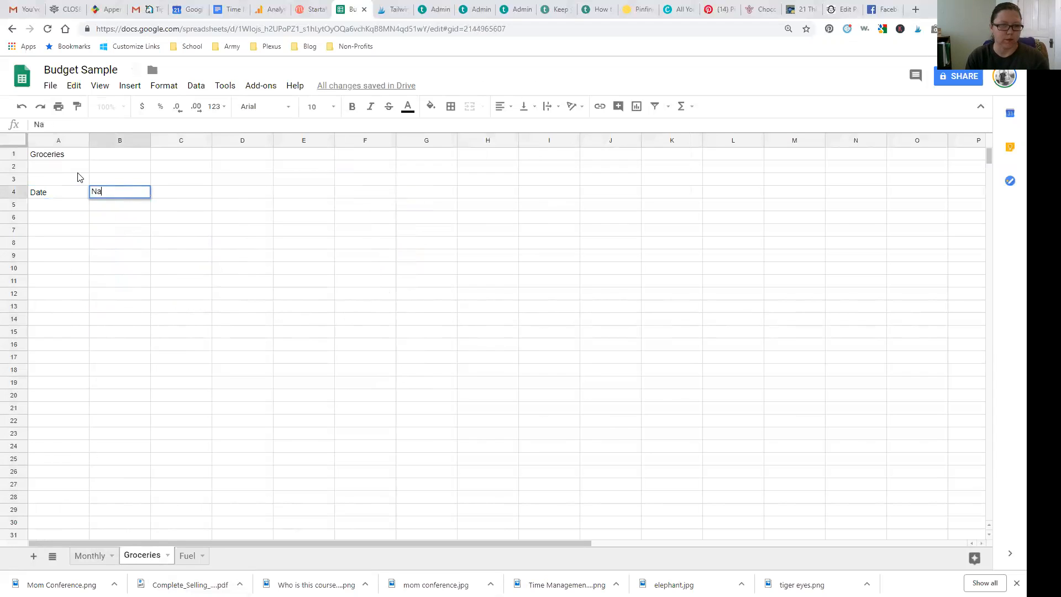
{"action": "type", "text": "Item"}
{"action": "key", "text": "Tab"}
- Add the column headers Income, Expense and Total in C4 to E4
{"action": "type", "text": "Income"}
{"action": "key", "text": "Tab"}
{"action": "type", "text": "Expense"}
{"action": "key", "text": "Tab"}
{"action": "type", "text": "Total"}
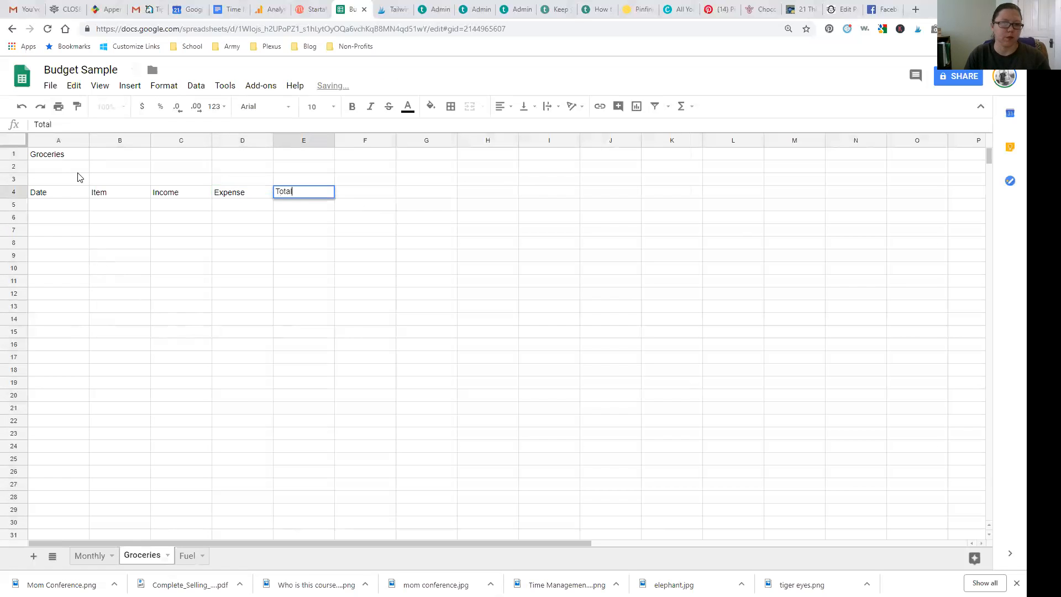
{"action": "key", "text": "Return"}
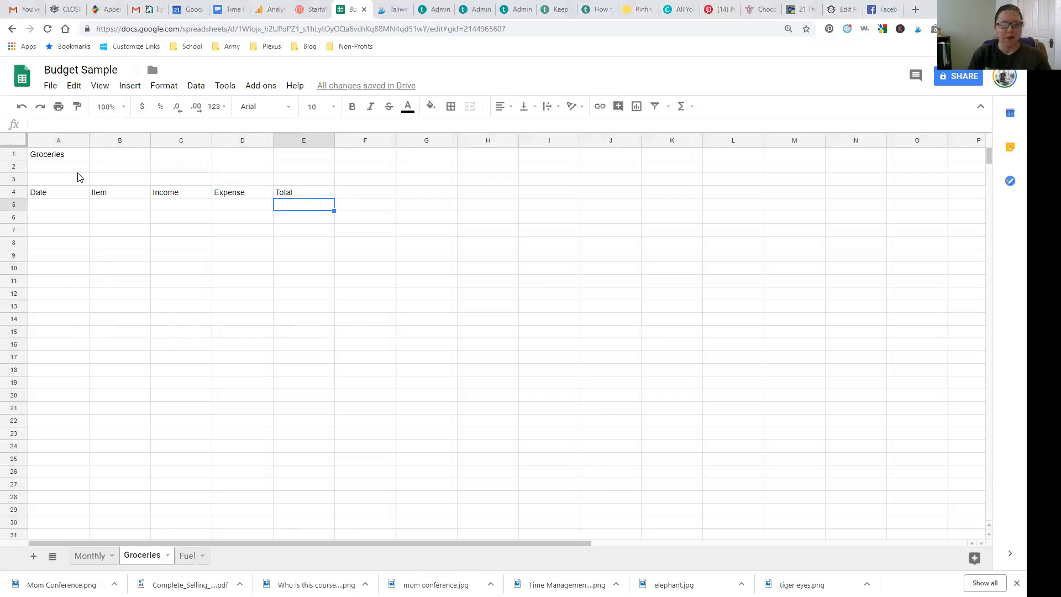
- Record the first entry in row 6 with date 12/1/18, item Army and income 2000
{"action": "left_click", "coordinate": [52, 218]}
{"action": "type", "text": "1"}
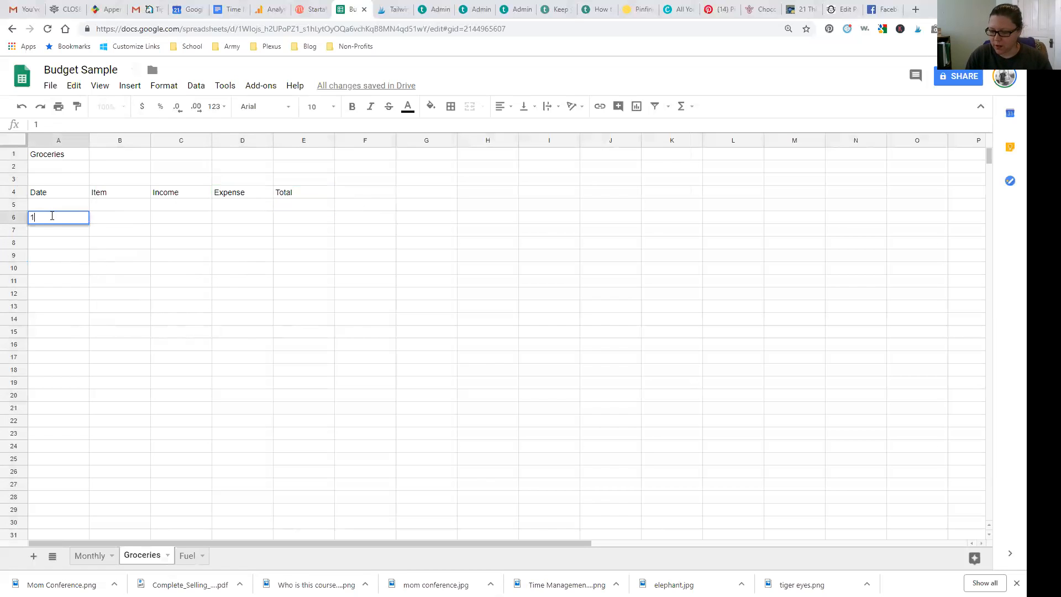
{"action": "type", "text": "2/1/18"}
{"action": "key", "text": "Tab"}
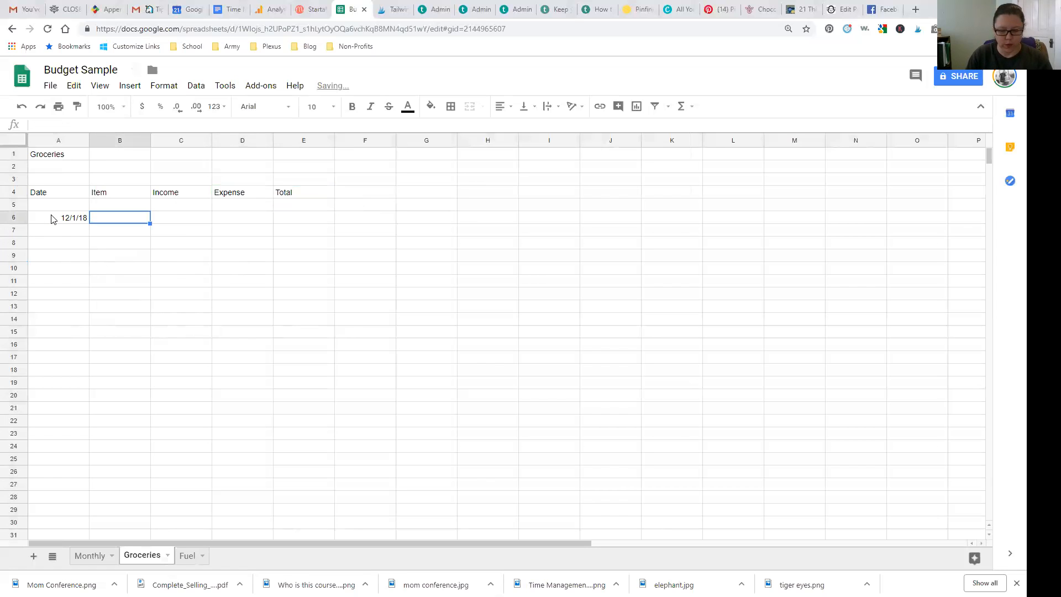
{"action": "type", "text": "Army"}
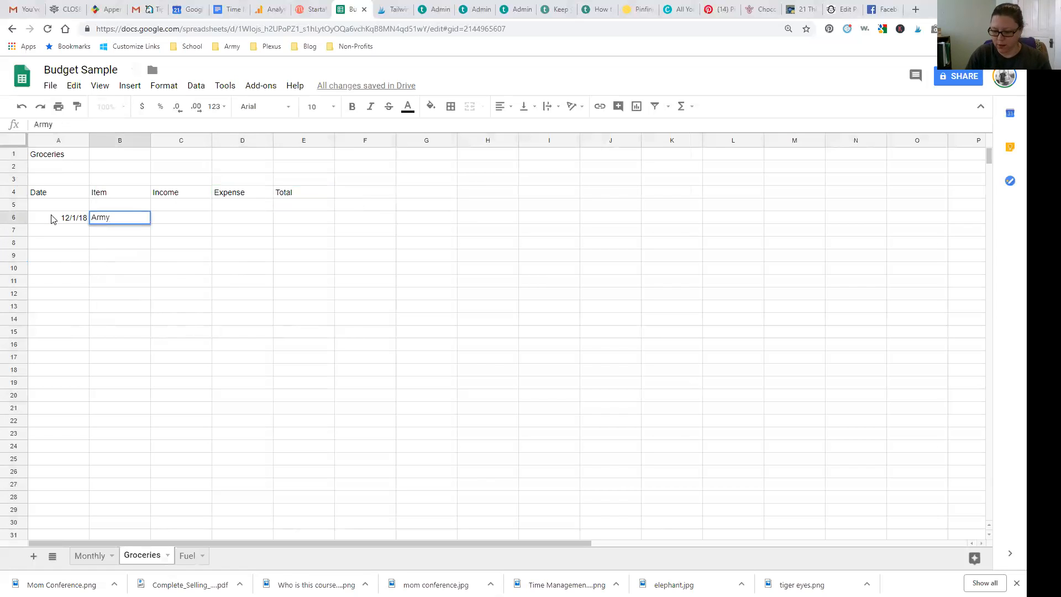
{"action": "key", "text": "Tab"}
{"action": "type", "text": "200"}
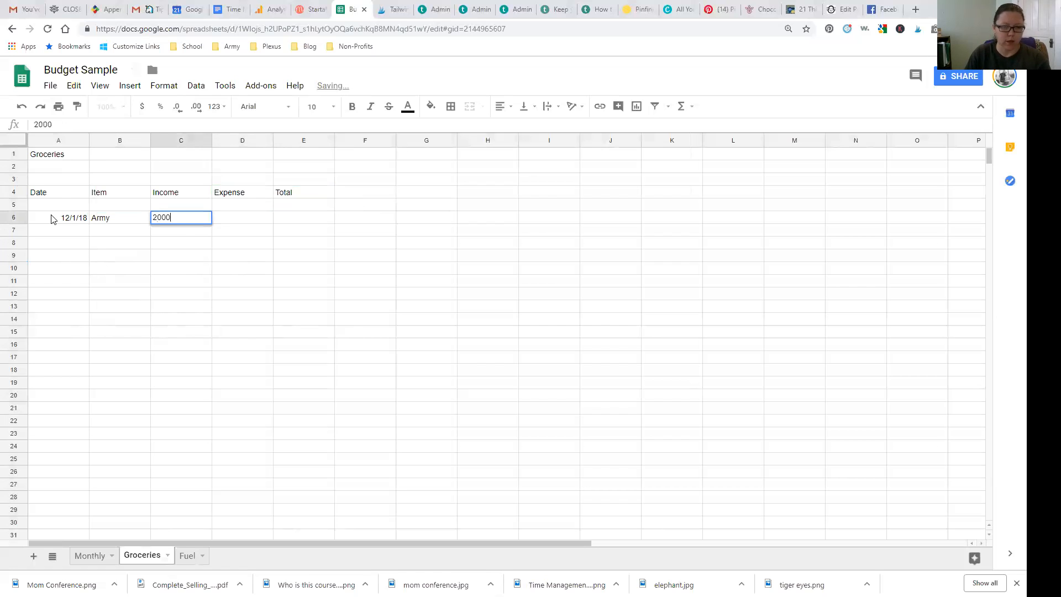
{"action": "key", "text": "Return"}
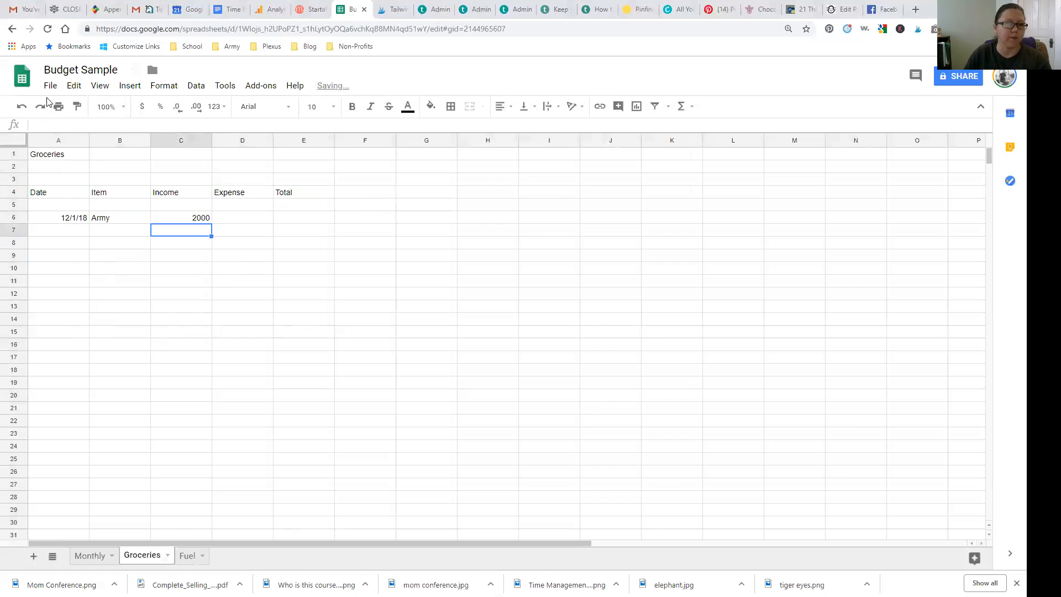
- Format the Income, Expense and Total columns of the Groceries sheet as currency
{"action": "left_click", "coordinate": [195, 142]}
{"action": "left_click", "coordinate": [142, 106]}
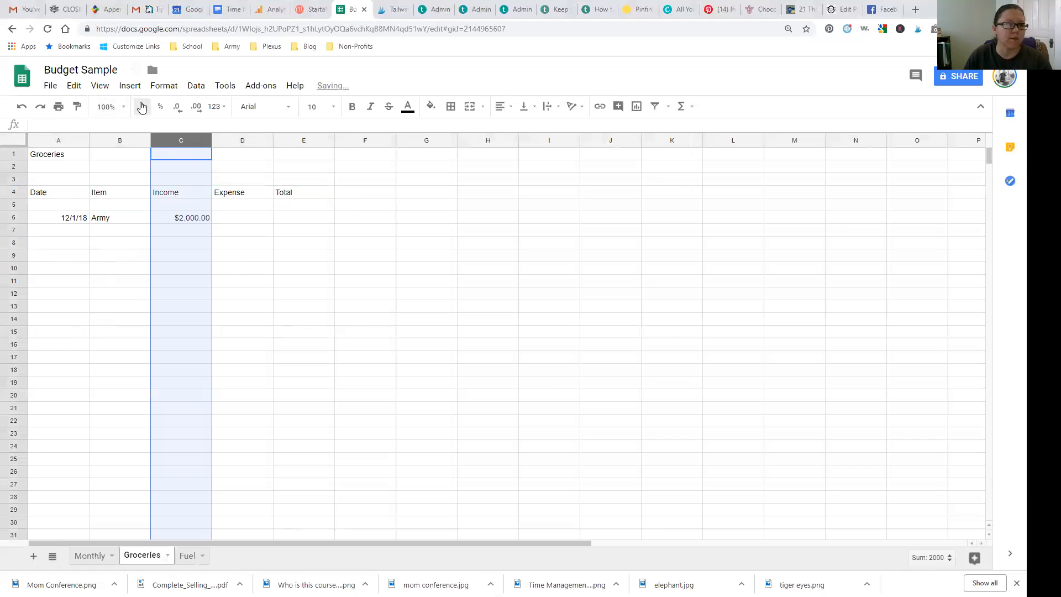
{"action": "left_click", "coordinate": [234, 142]}
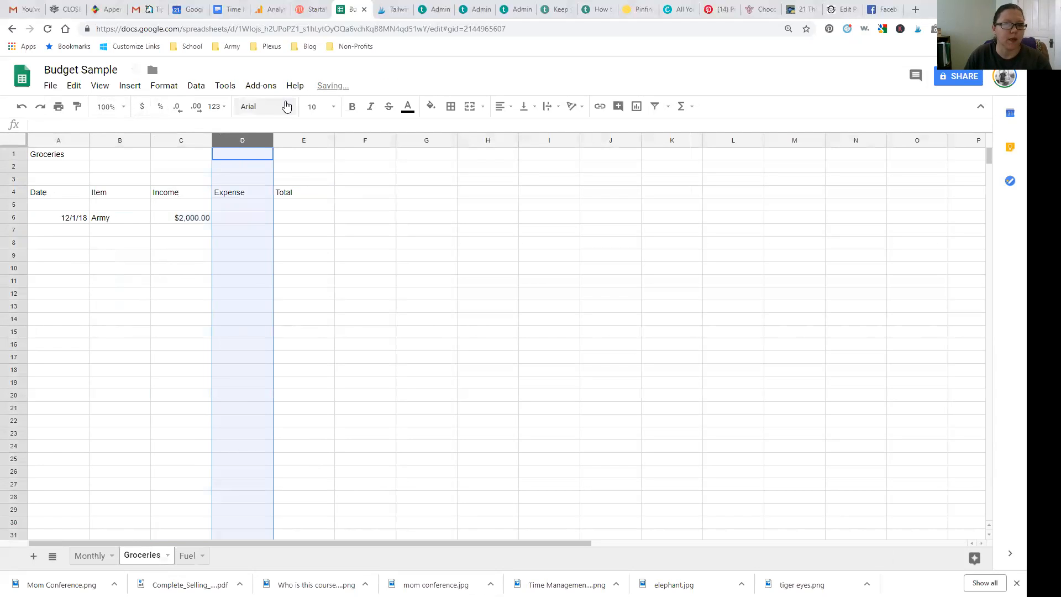
{"action": "left_click", "coordinate": [294, 142]}
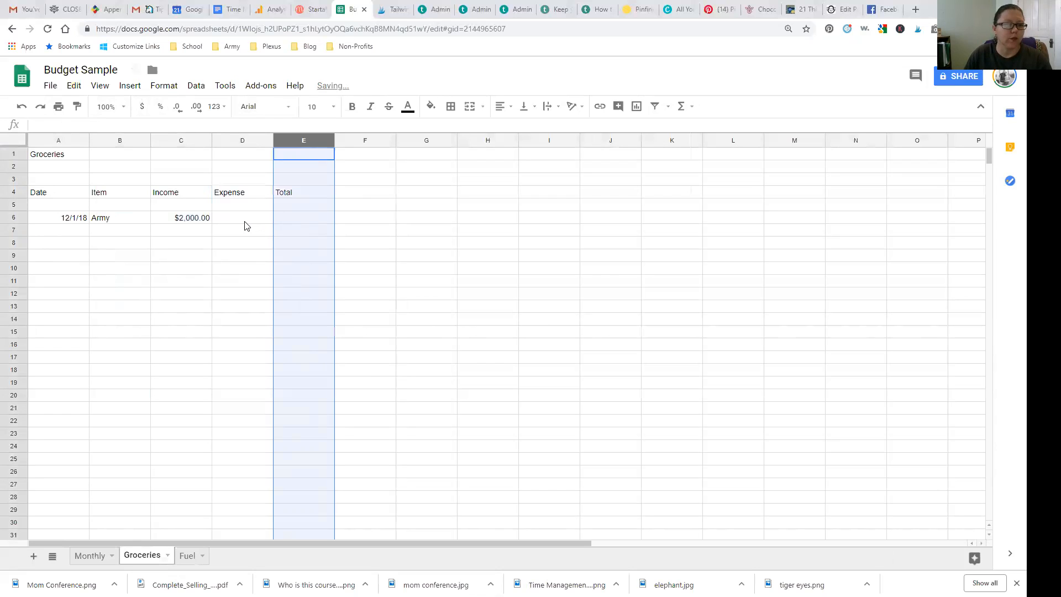
- Change the Army entry's income in C6 to 500
{"action": "left_click", "coordinate": [294, 220]}
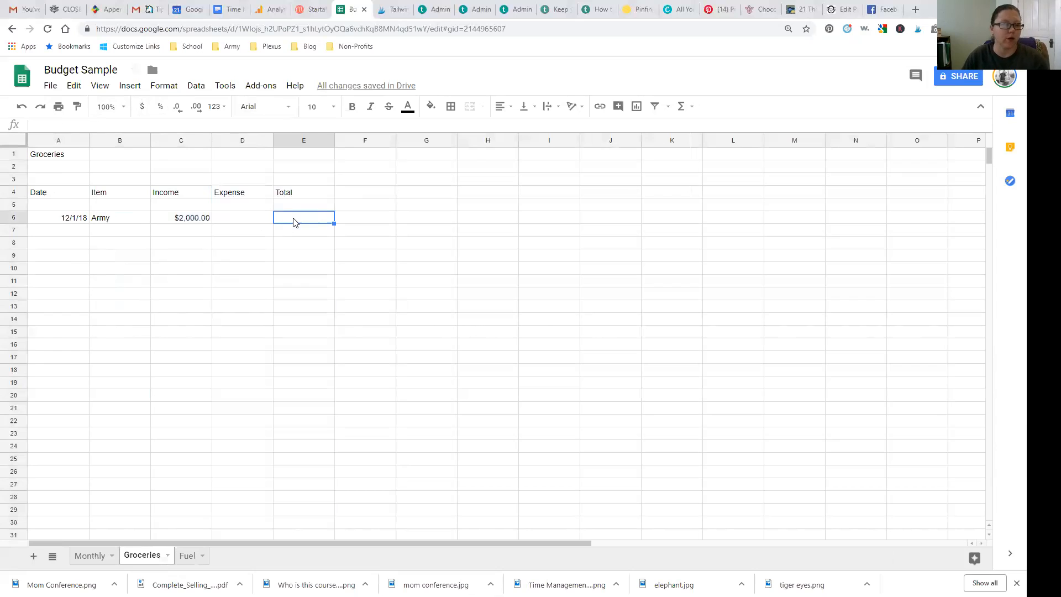
{"action": "left_click", "coordinate": [191, 222]}
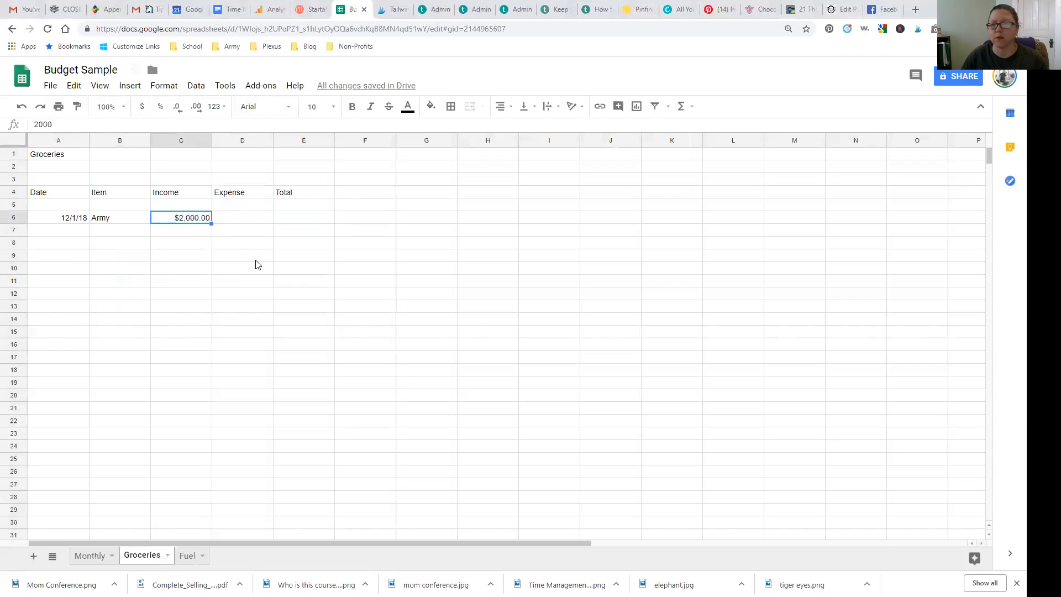
{"action": "type", "text": "500"}
{"action": "key", "text": "Return"}
- Calculate the Army entry's total in E6 with the formula =C6-D6
{"action": "key", "text": "Right"}
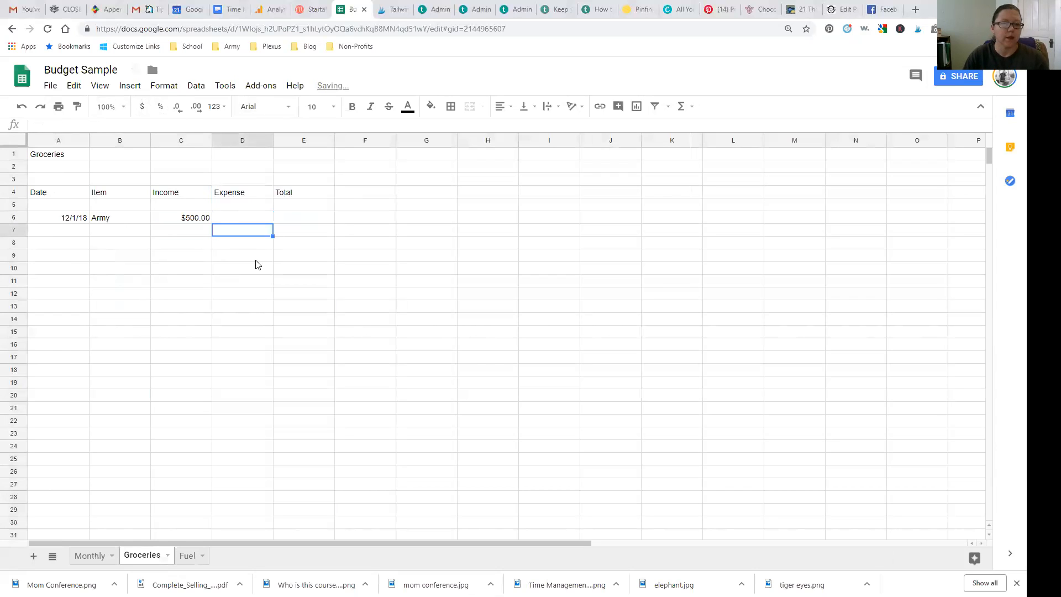
{"action": "key", "text": "Right"}
{"action": "key", "text": "Up"}
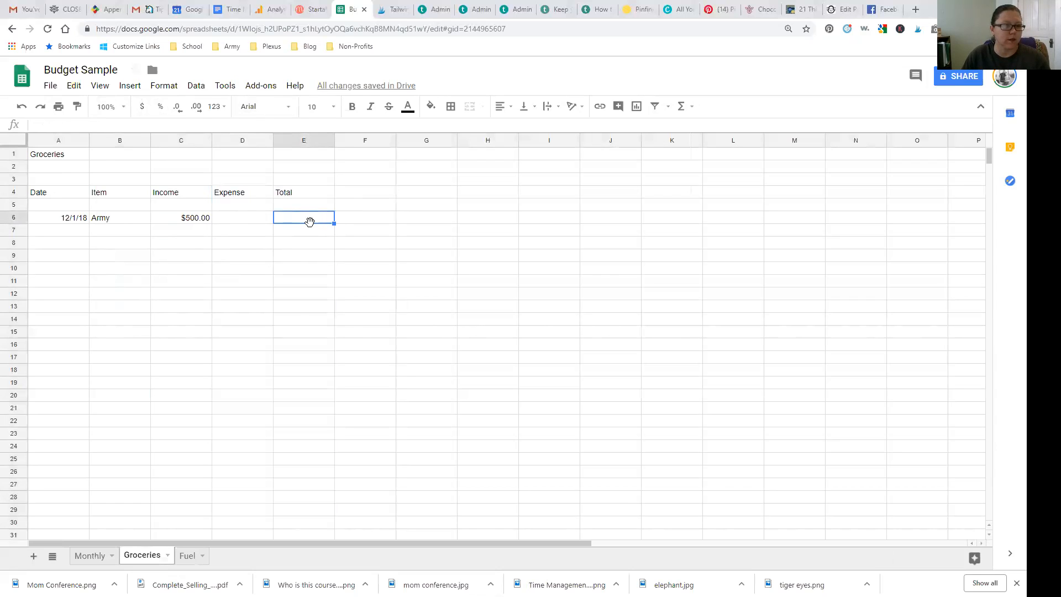
{"action": "left_click", "coordinate": [101, 126]}
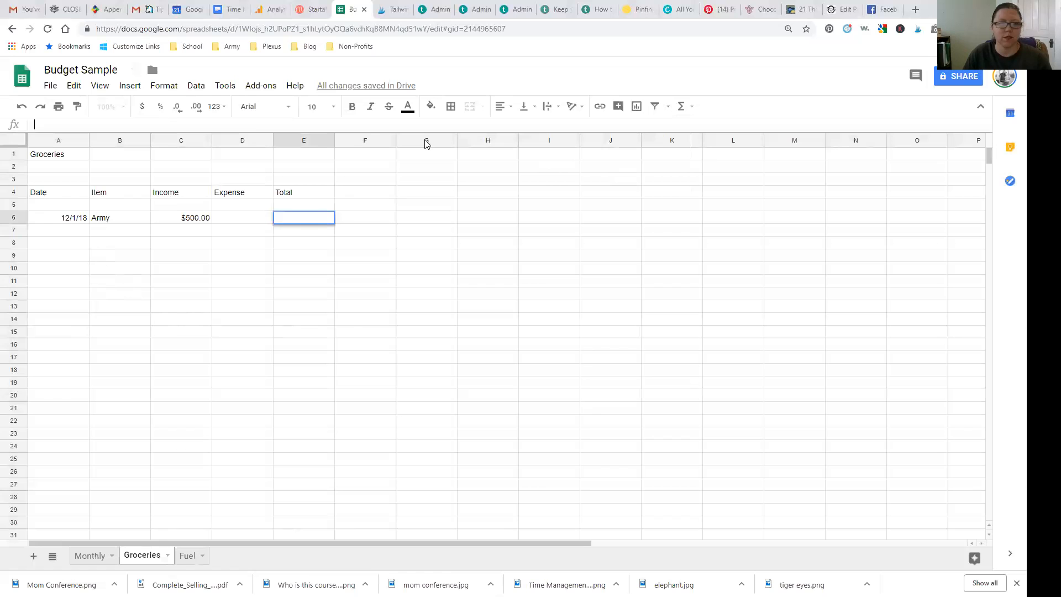
{"action": "type", "text": "="}
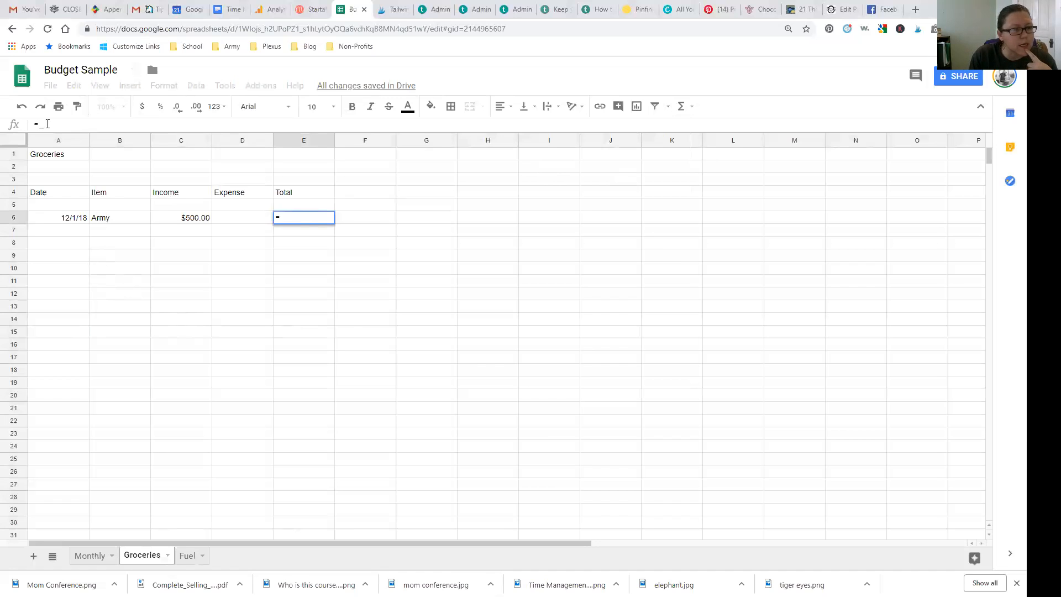
{"action": "type", "text": "C6"}
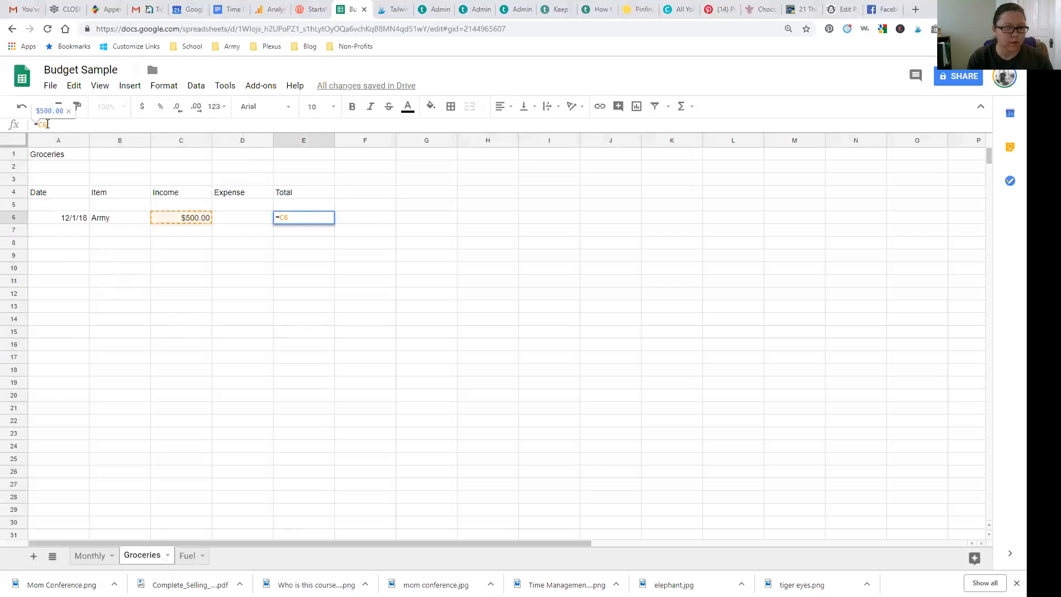
{"action": "type", "text": "-"}
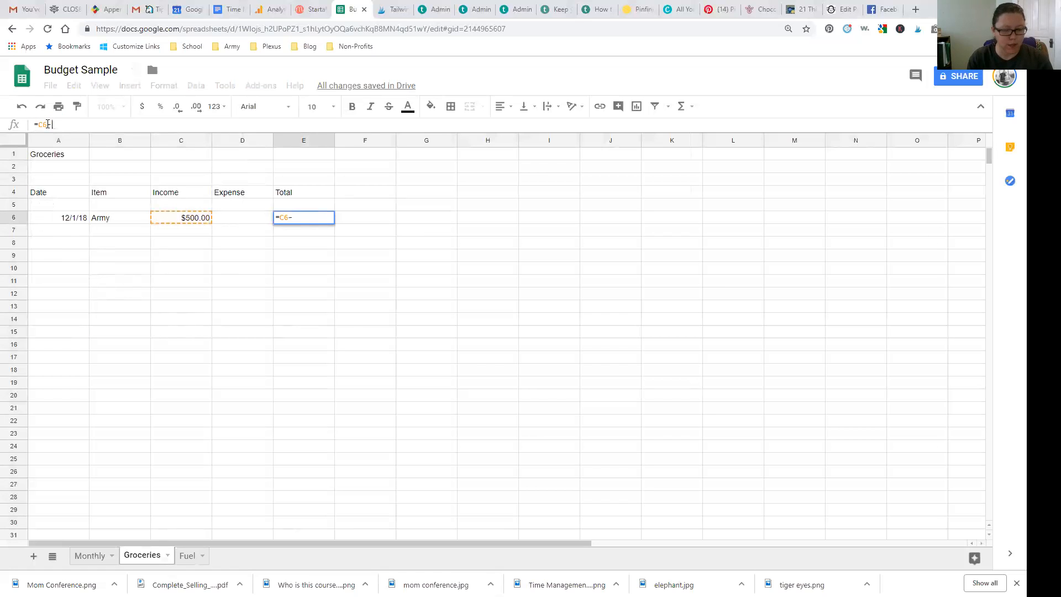
{"action": "type", "text": "D6"}
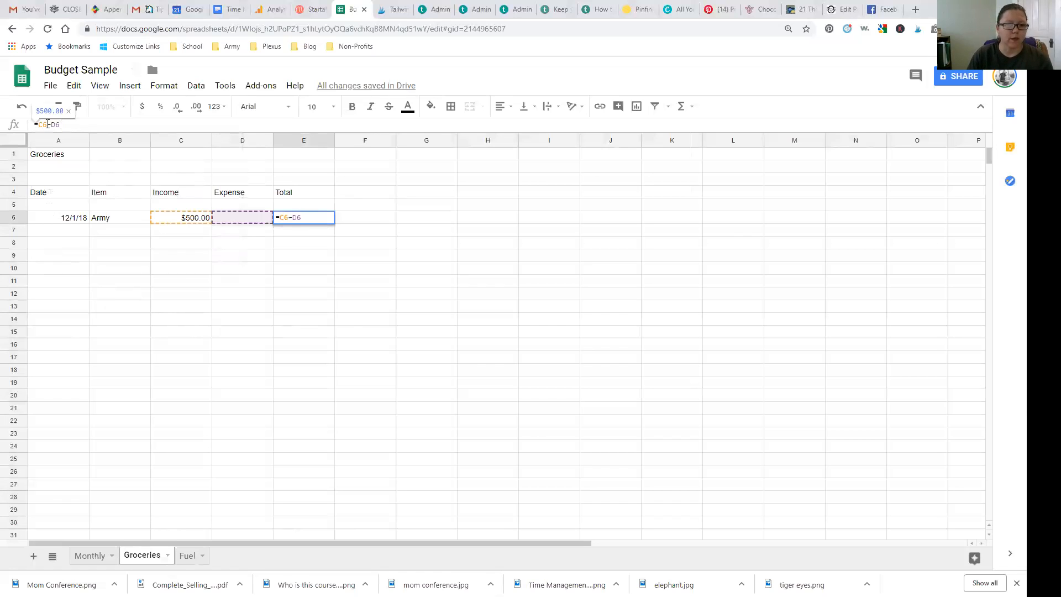
{"action": "key", "text": "Return"}
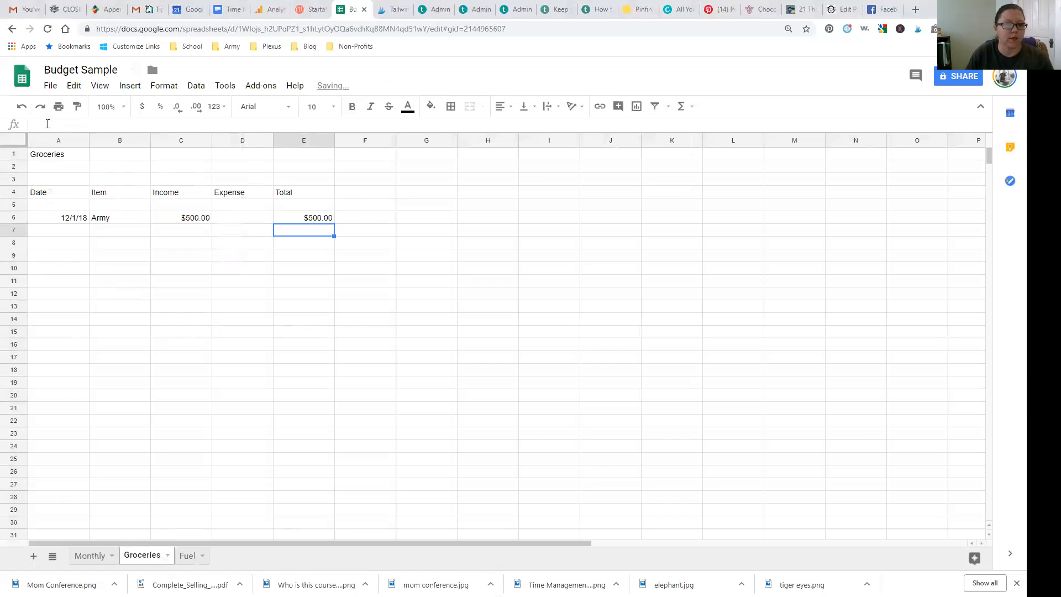
- Record a Wal-Mart purchase in row 7 of the Groceries sheet with an expense of 150
{"action": "left_click", "coordinate": [112, 235]}
{"action": "type", "text": "Wal-Mar"}
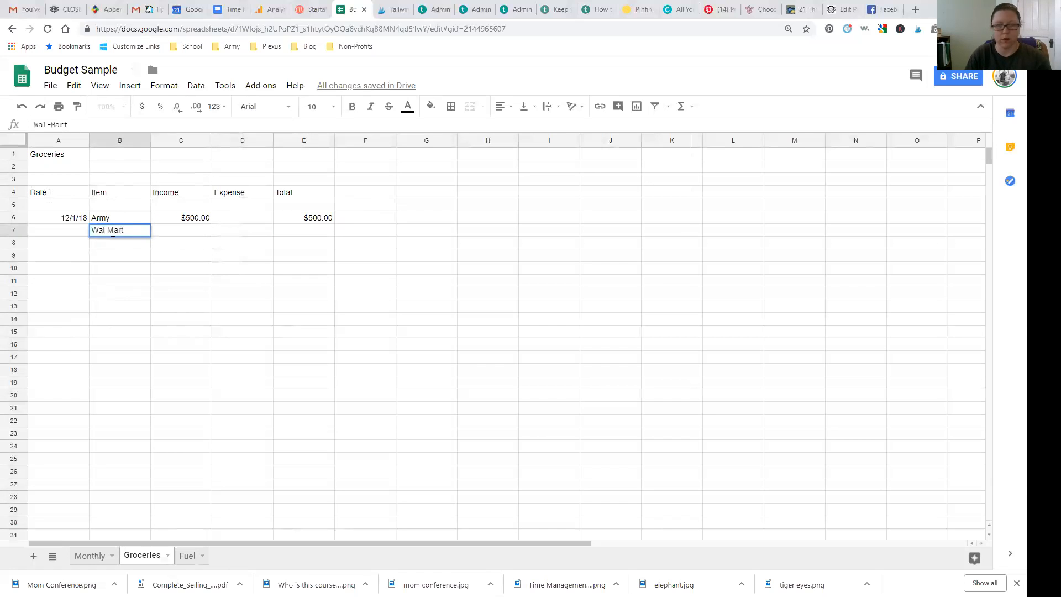
{"action": "type", "text": "t"}
{"action": "key", "text": "Tab"}
{"action": "key", "text": "Tab"}
{"action": "key", "text": "shift+Tab"}
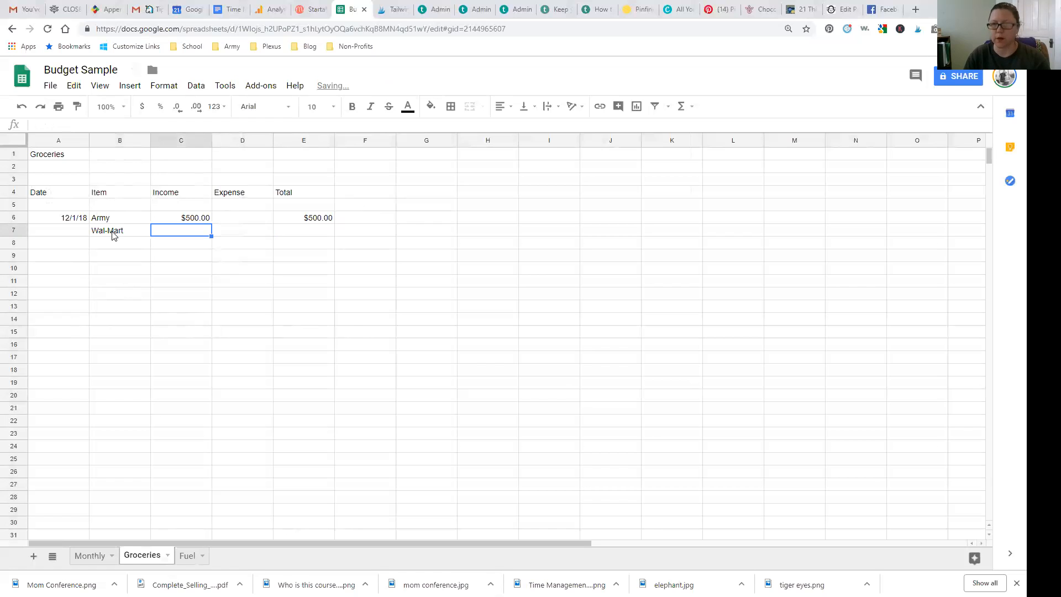
{"action": "key", "text": "Tab"}
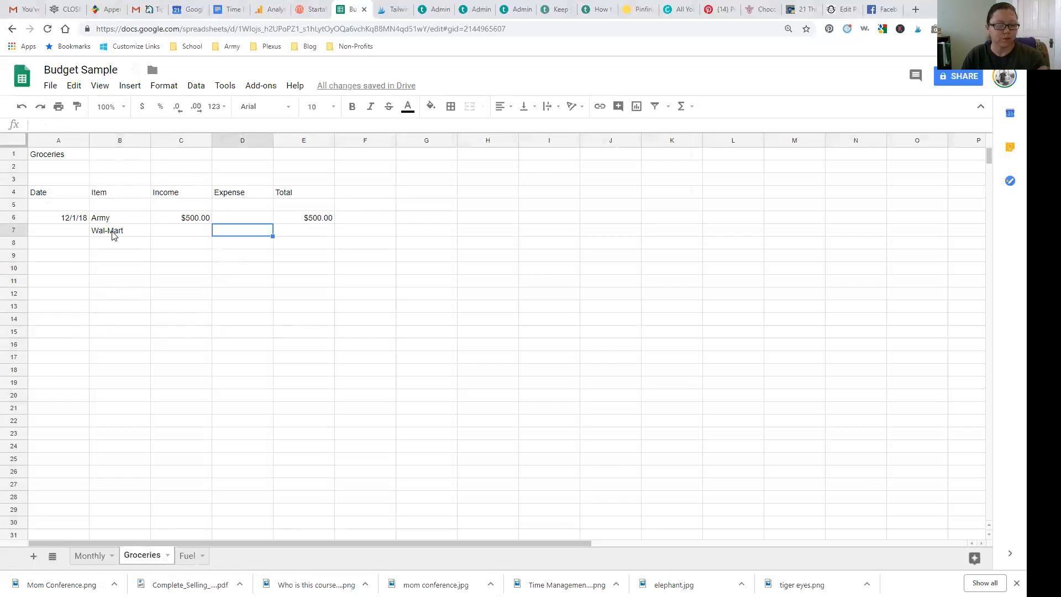
{"action": "type", "text": "1"}
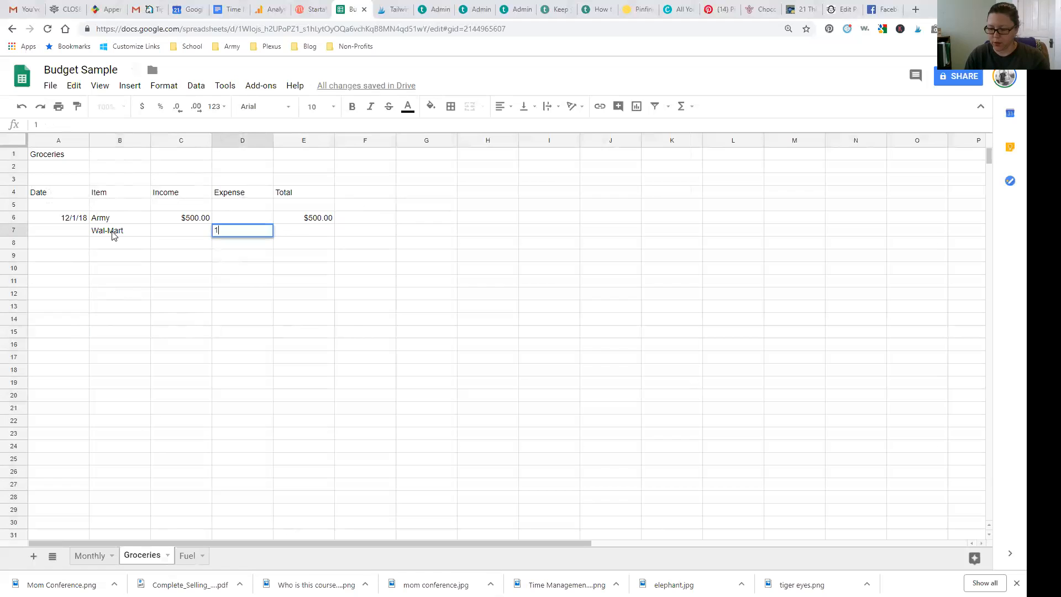
{"action": "key", "text": "Return"}
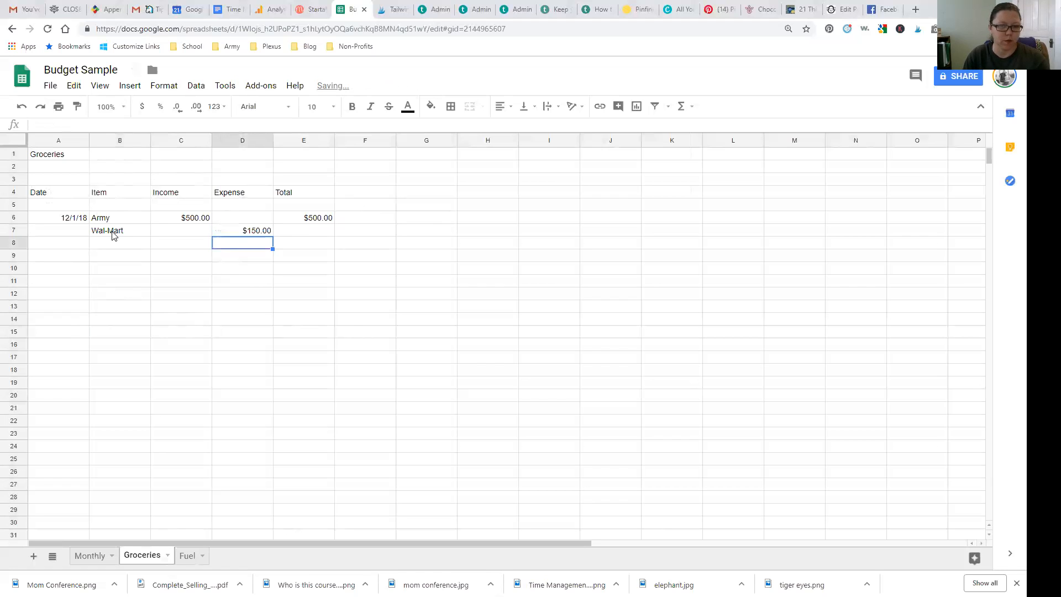
- Calculate the running total for the Wal-Mart row in E7 with the formula =E6+C7-D7
{"action": "key", "text": "Tab"}
{"action": "key", "text": "Up"}
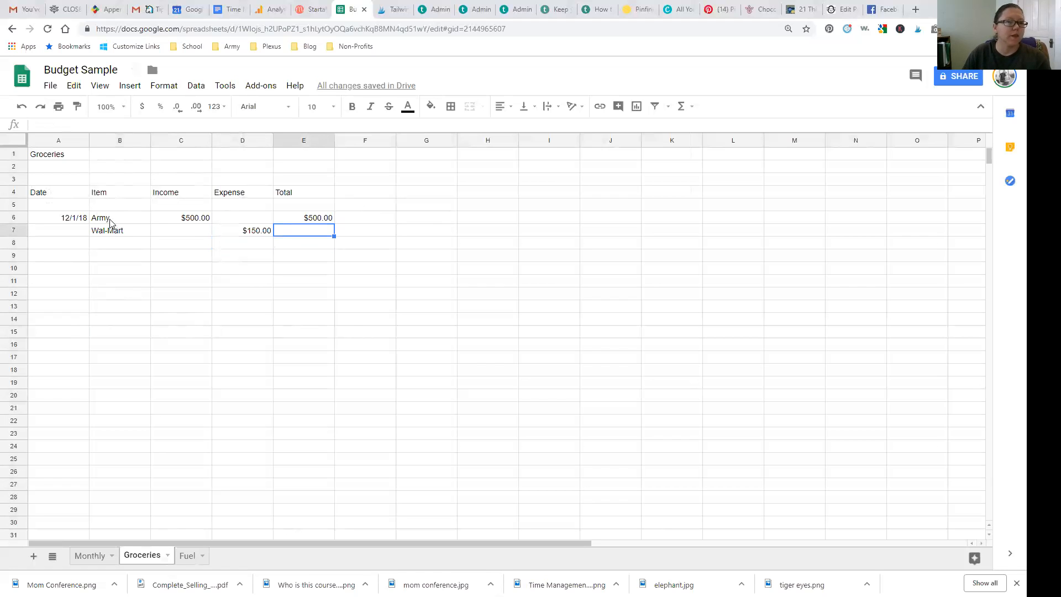
{"action": "left_click", "coordinate": [65, 125]}
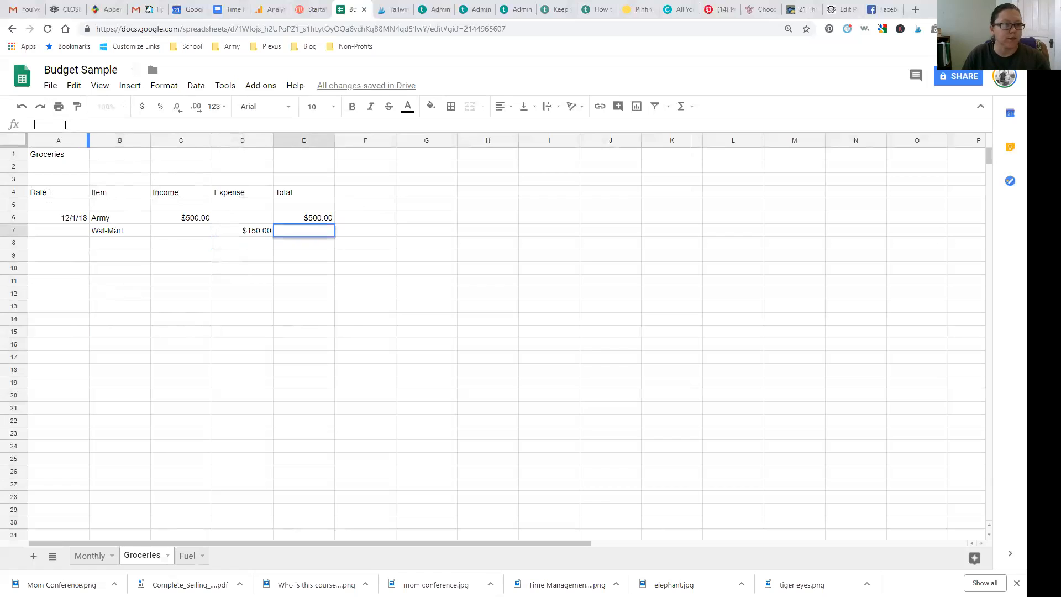
{"action": "type", "text": "="}
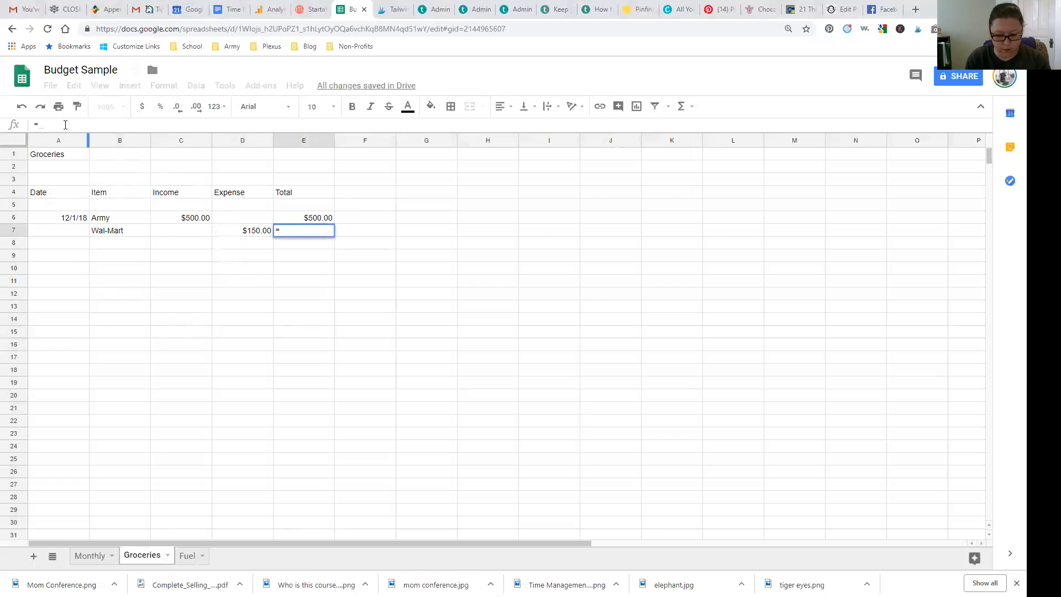
{"action": "type", "text": "E6"}
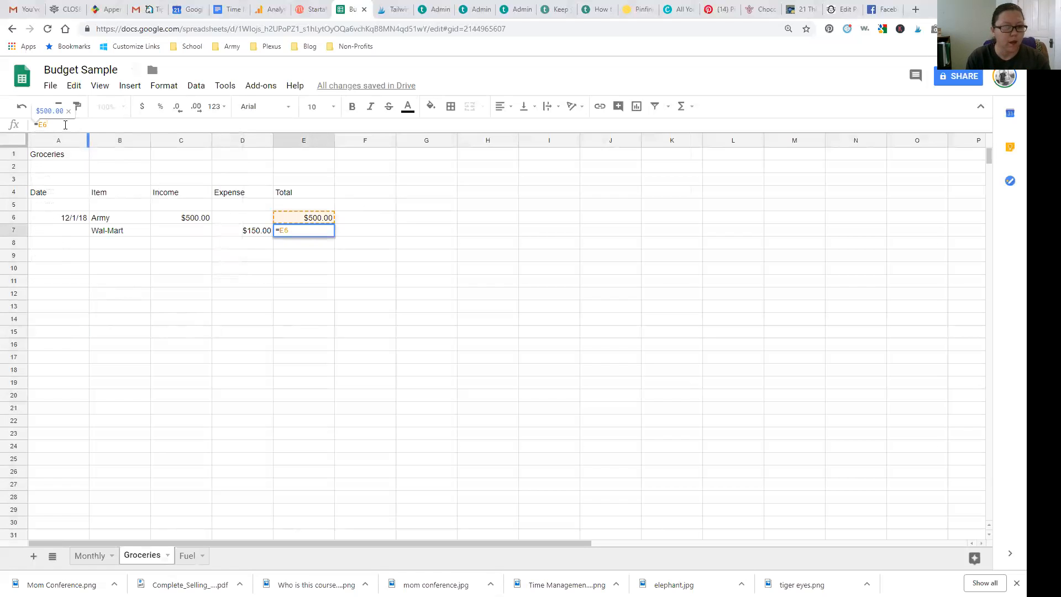
{"action": "type", "text": "+"}
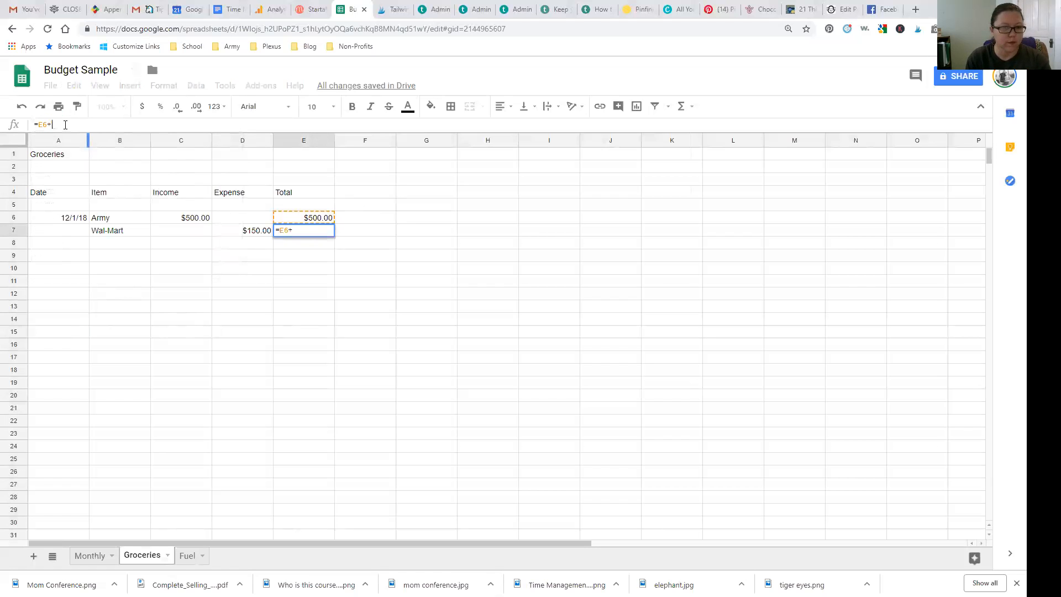
{"action": "type", "text": "C7"}
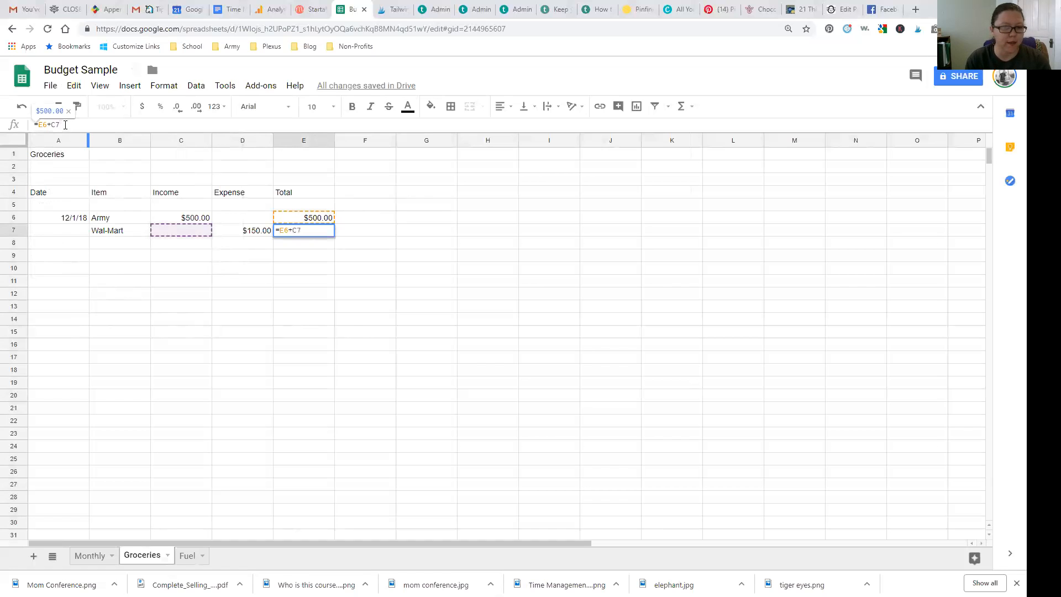
{"action": "type", "text": "-"}
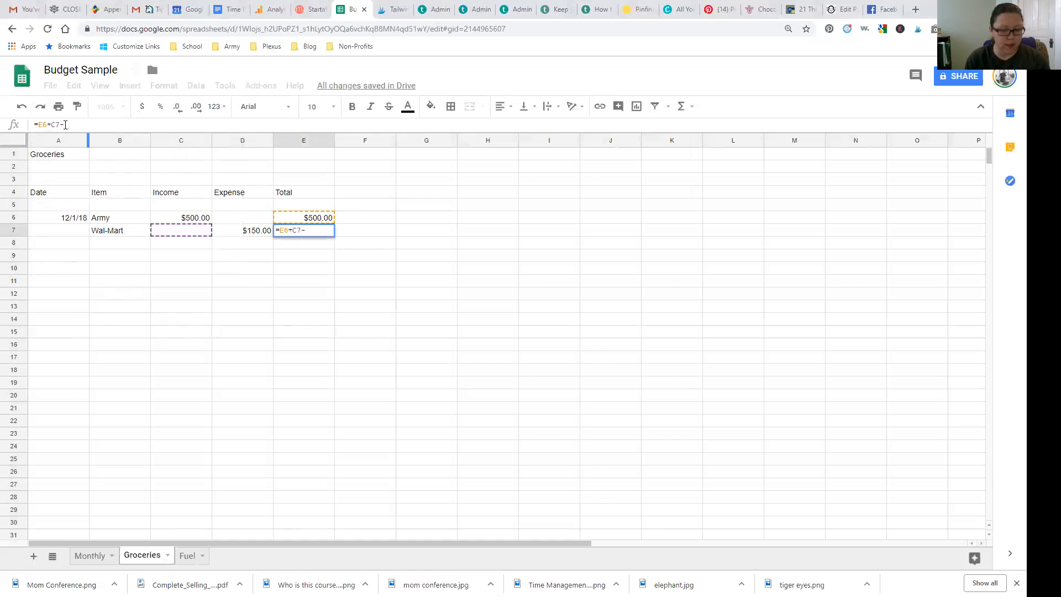
{"action": "type", "text": "D7"}
{"action": "key", "text": "Return"}
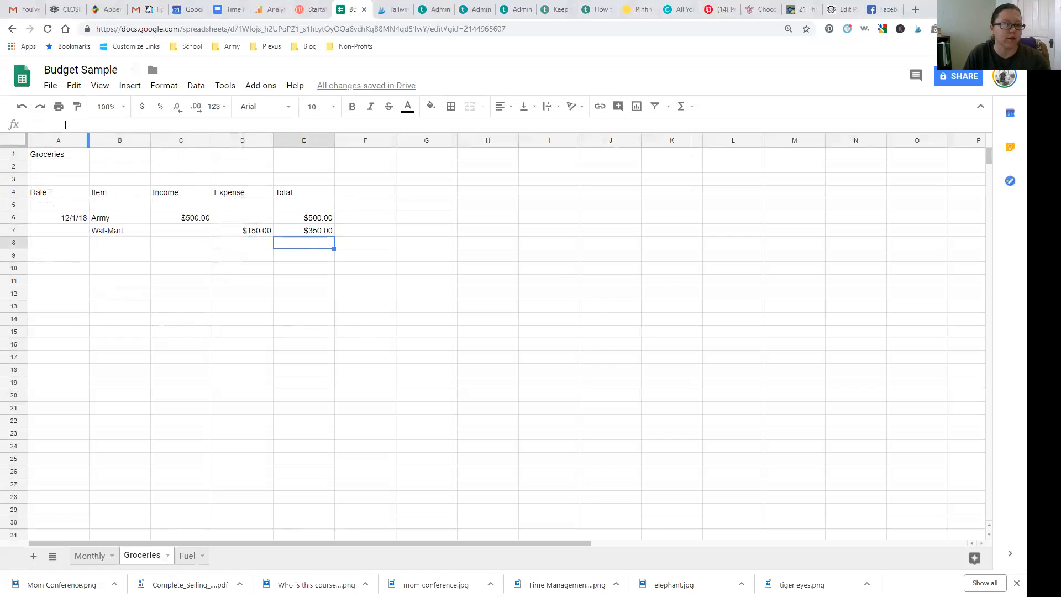
- Record an HEB expense of 200 in row 8 and extend the running-total formula from E7 to E8
{"action": "key", "text": "Left"}
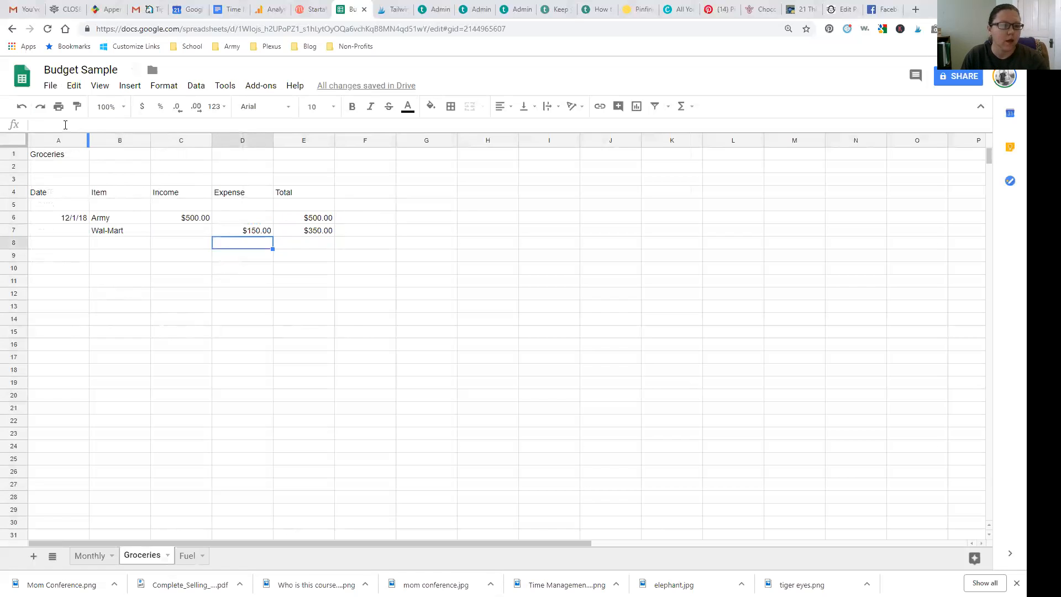
{"action": "key", "text": "Left"}
{"action": "key", "text": "Left"}
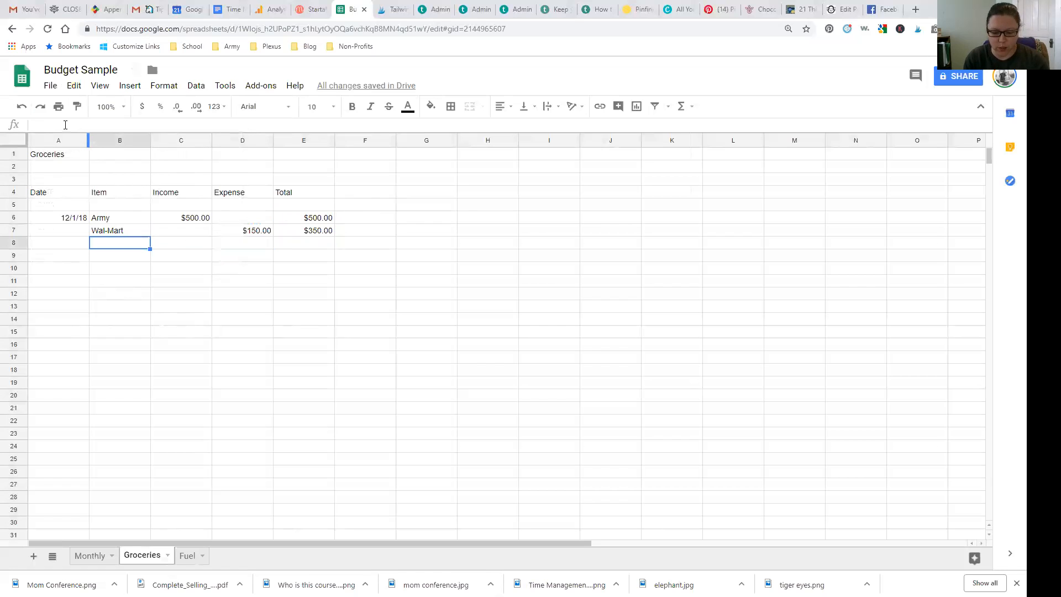
{"action": "type", "text": "HEB"}
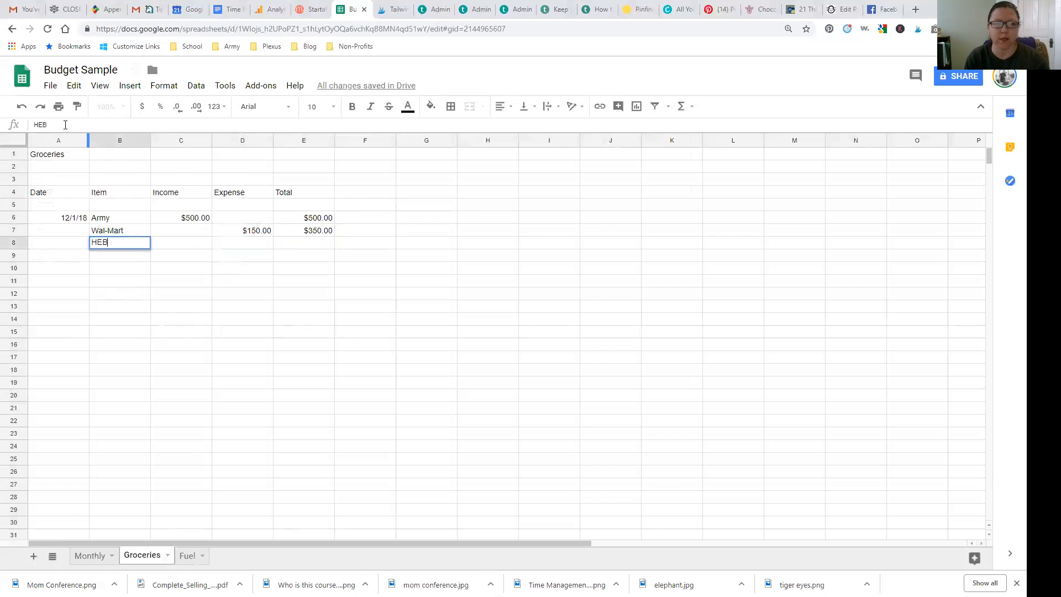
{"action": "key", "text": "Tab"}
{"action": "key", "text": "Tab"}
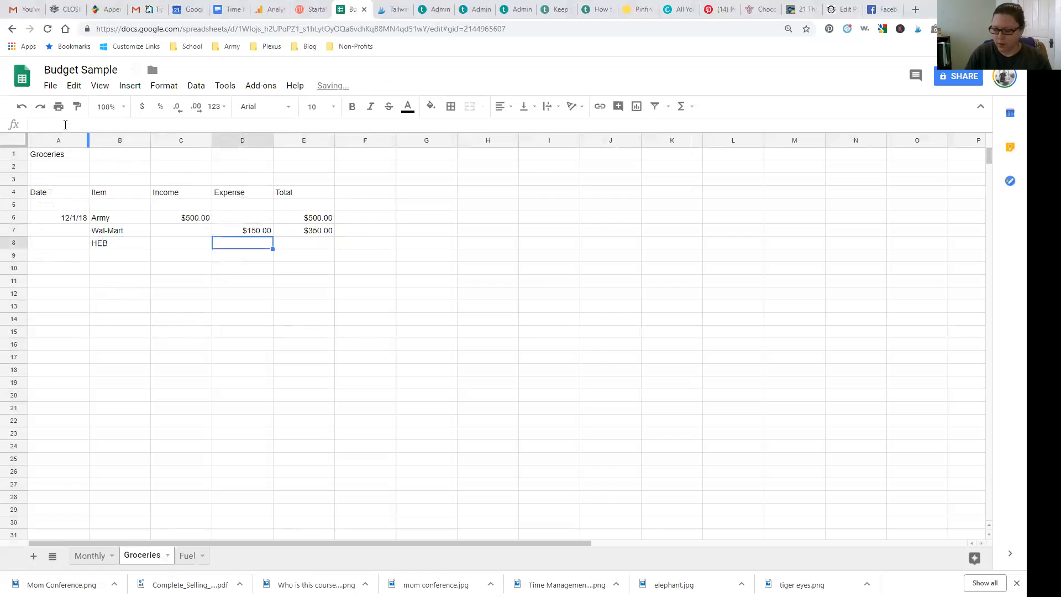
{"action": "type", "text": "200"}
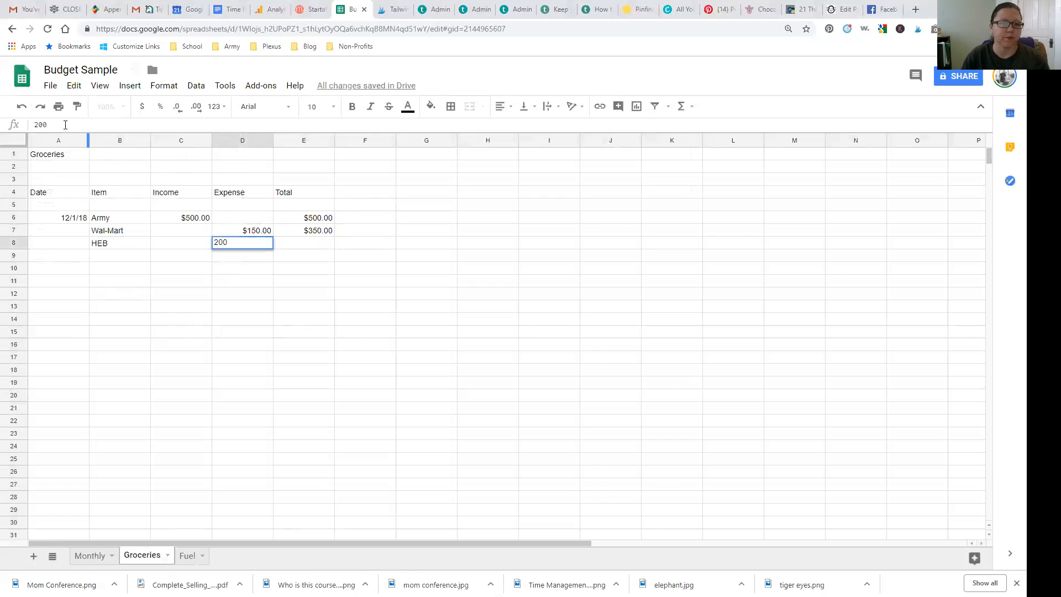
{"action": "key", "text": "Return"}
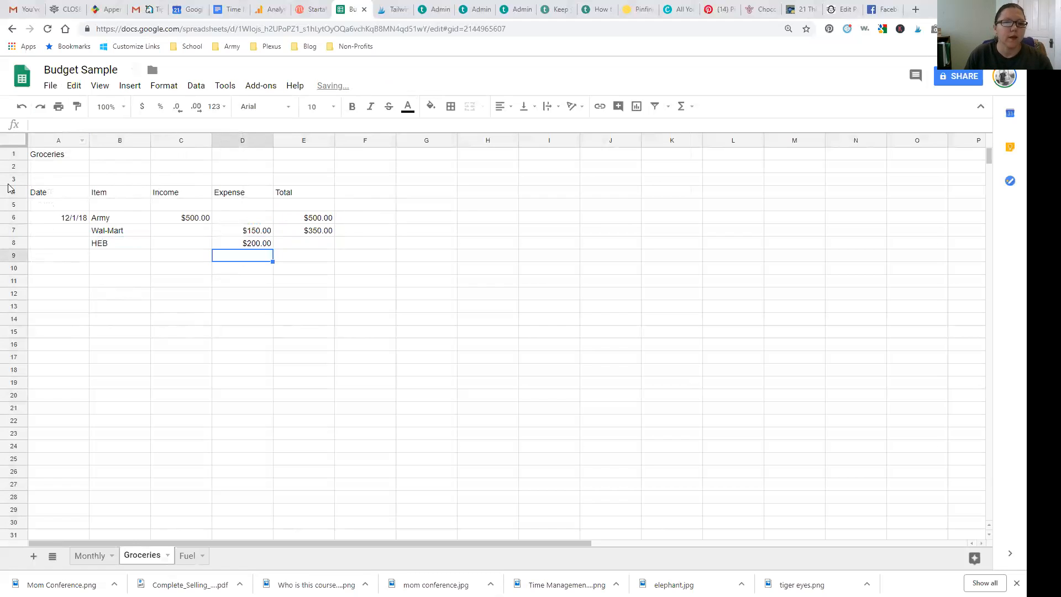
{"action": "left_click", "coordinate": [325, 231]}
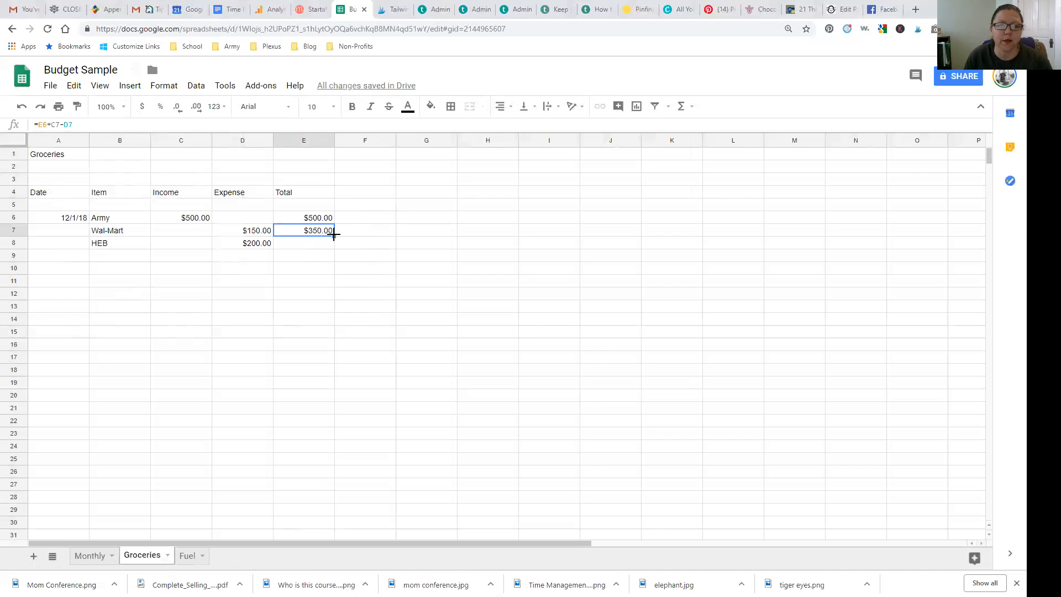
{"action": "left_click_drag", "start_coordinate": [334, 236], "coordinate": [333, 243]}
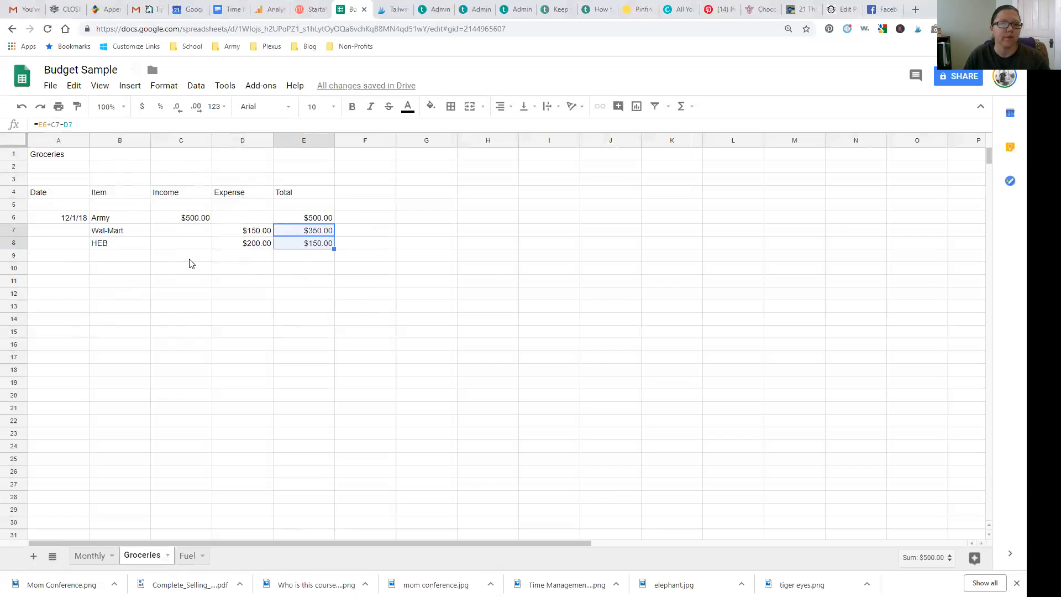
- Add a row 9 entry dated 12/15/18 with income 500 and extend the running-total formula from E8 to E9
{"action": "left_click", "coordinate": [74, 260]}
{"action": "type", "text": "12/15/18"}
{"action": "key", "text": "Tab"}
{"action": "key", "text": "Tab"}
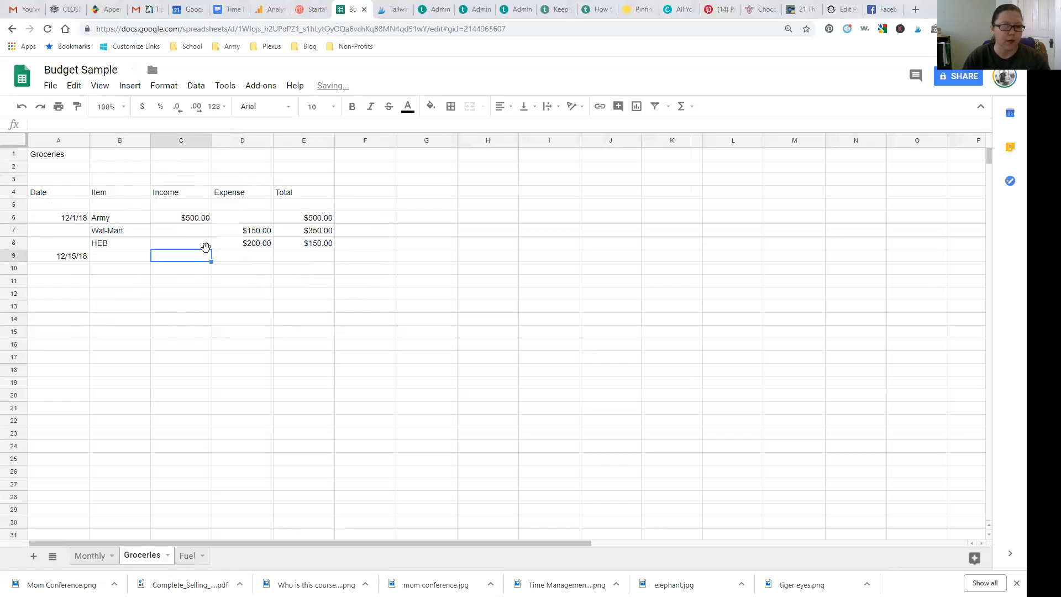
{"action": "type", "text": "500"}
{"action": "key", "text": "Return"}
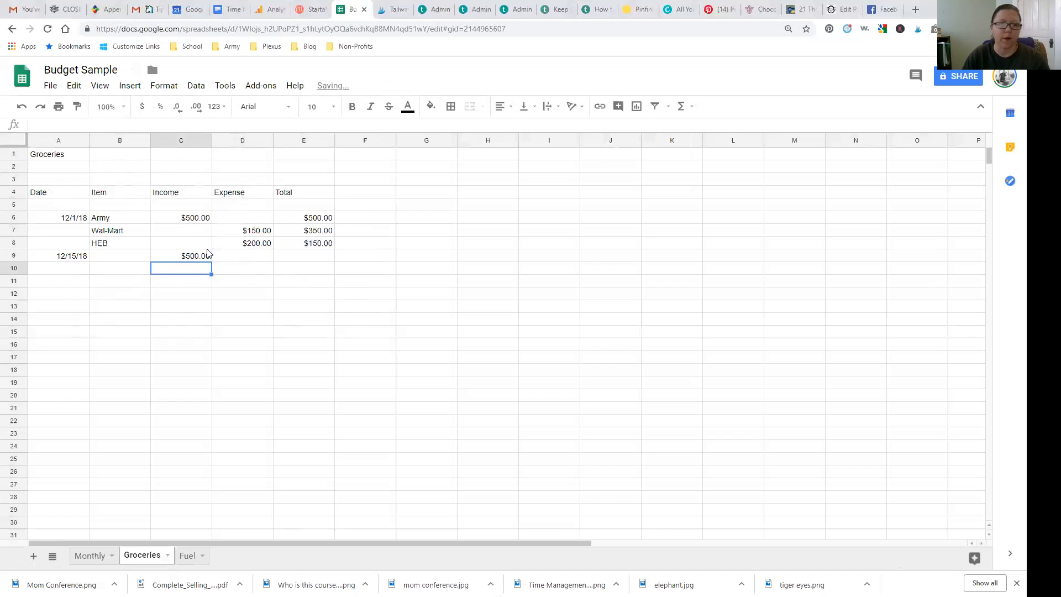
{"action": "left_click", "coordinate": [331, 247]}
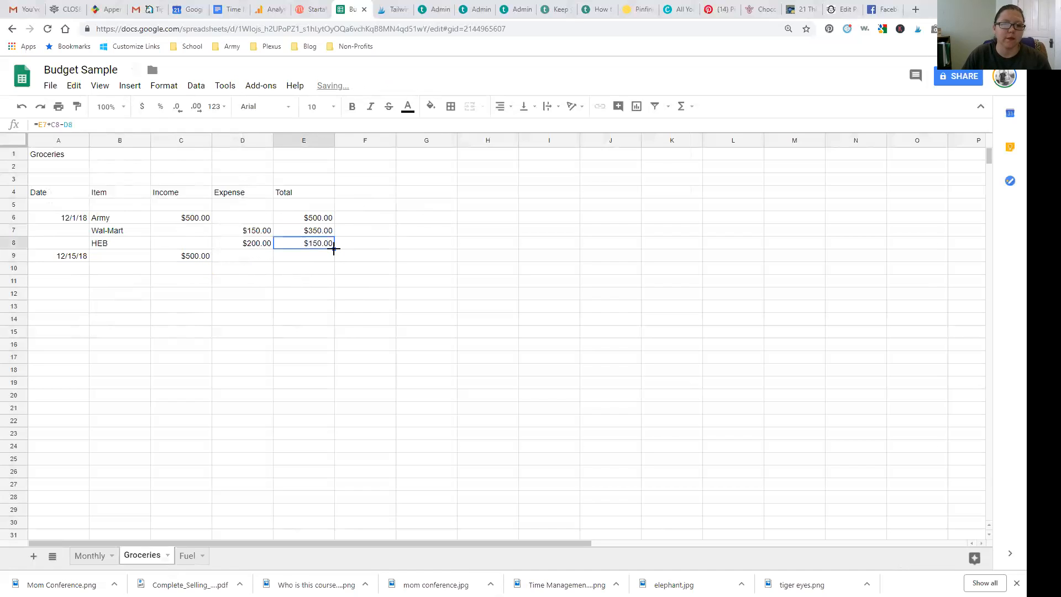
{"action": "left_click_drag", "start_coordinate": [334, 248], "coordinate": [333, 258]}
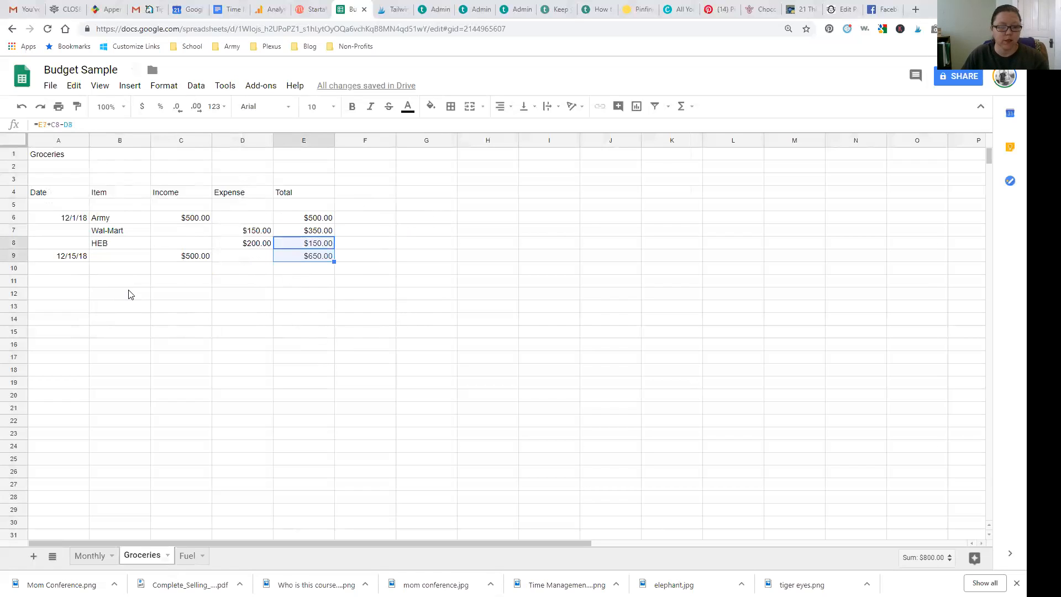
- Copy the headers and first two entries (A4:E7) from the Groceries sheet into the Fuel sheet starting at A3
{"action": "left_click", "coordinate": [66, 194]}
{"action": "left_click_drag", "start_coordinate": [65, 195], "coordinate": [332, 233]}
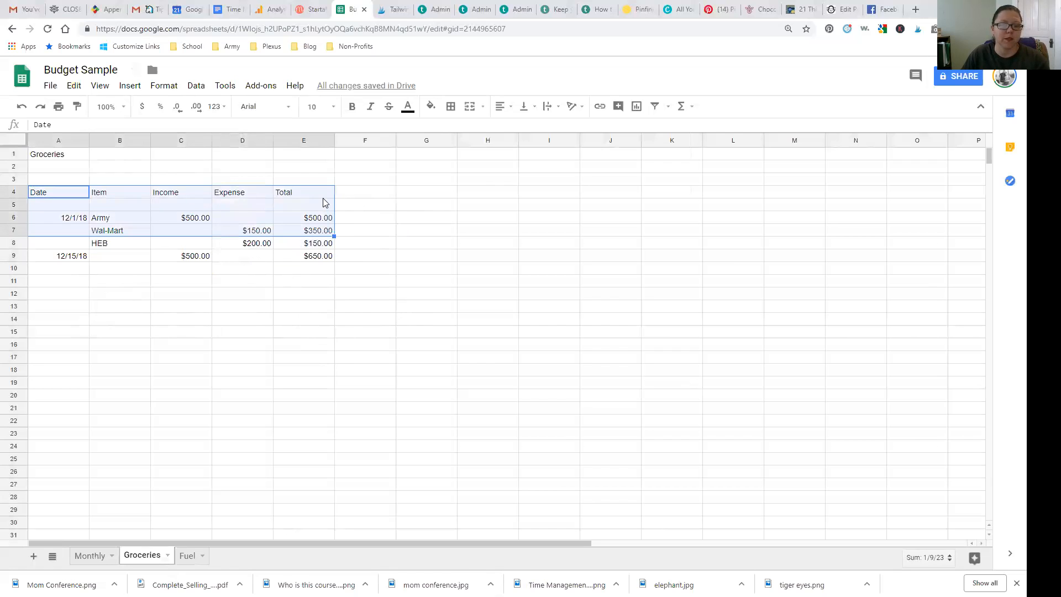
{"action": "right_click", "coordinate": [325, 202]}
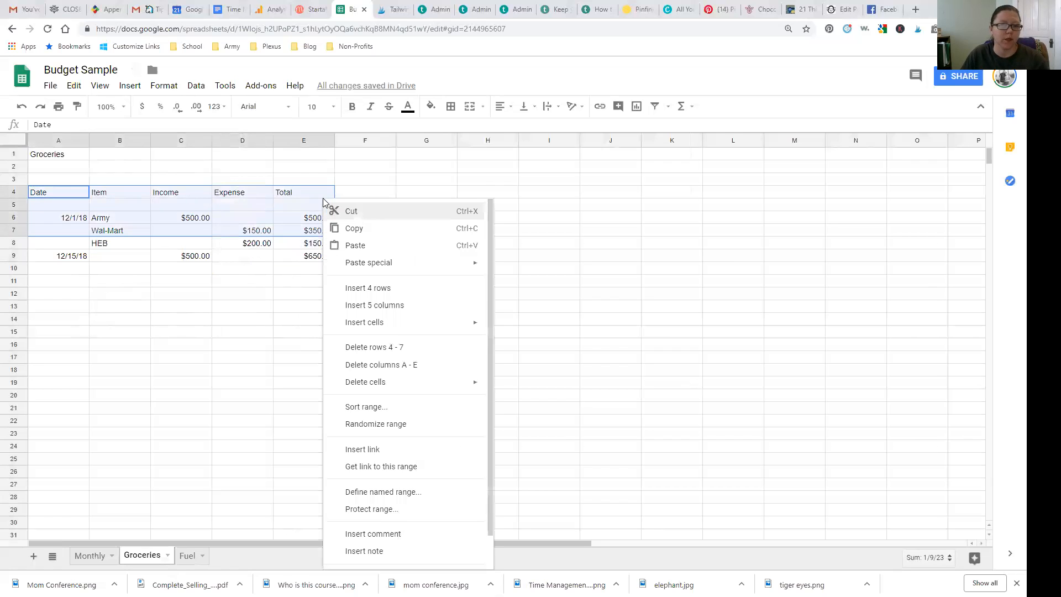
{"action": "left_click", "coordinate": [345, 229]}
{"action": "left_click", "coordinate": [187, 556]}
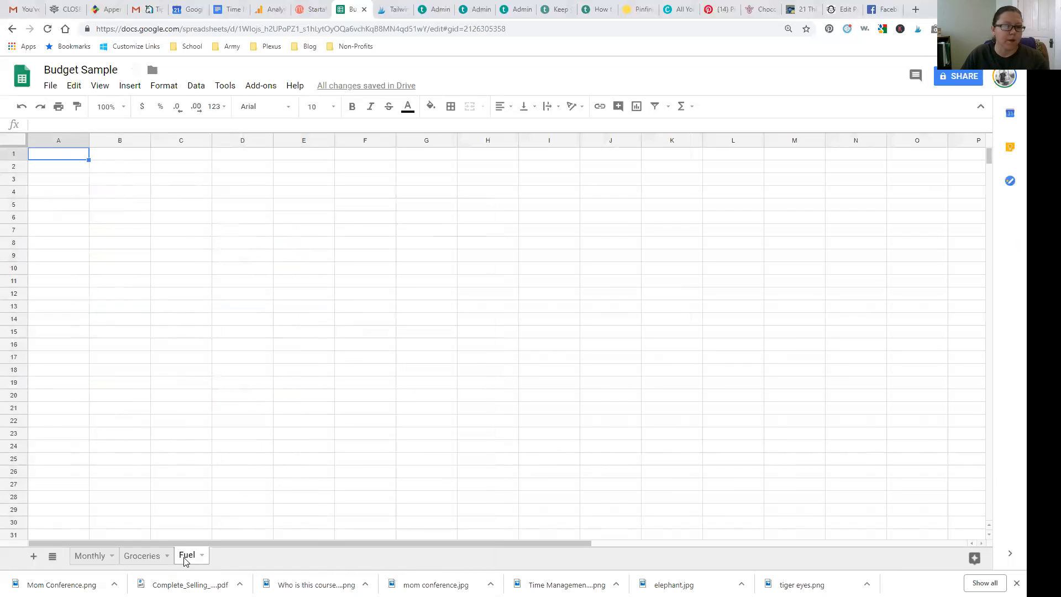
{"action": "right_click", "coordinate": [64, 181]}
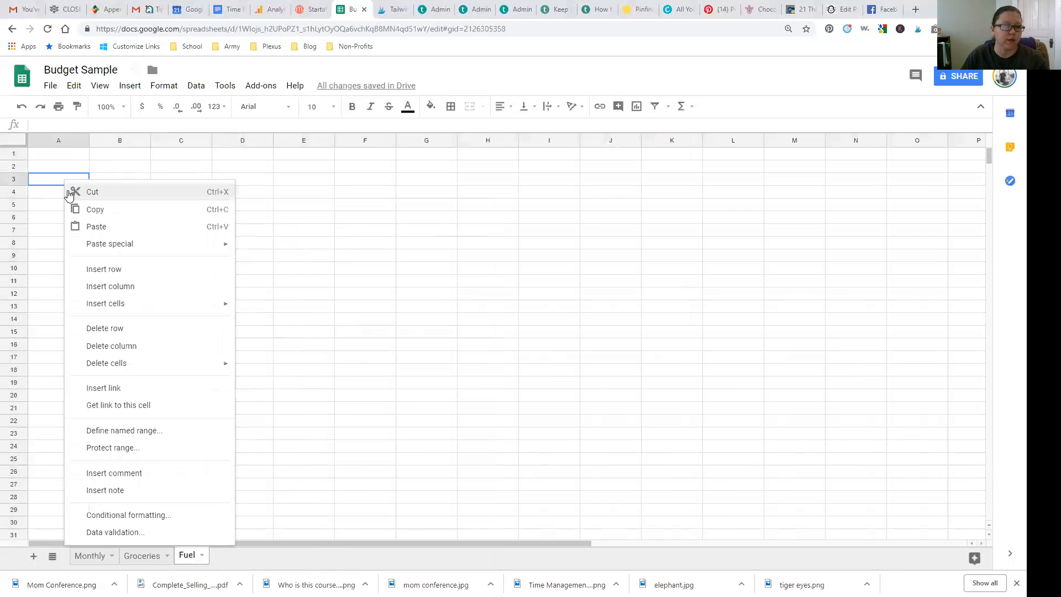
{"action": "left_click", "coordinate": [94, 226]}
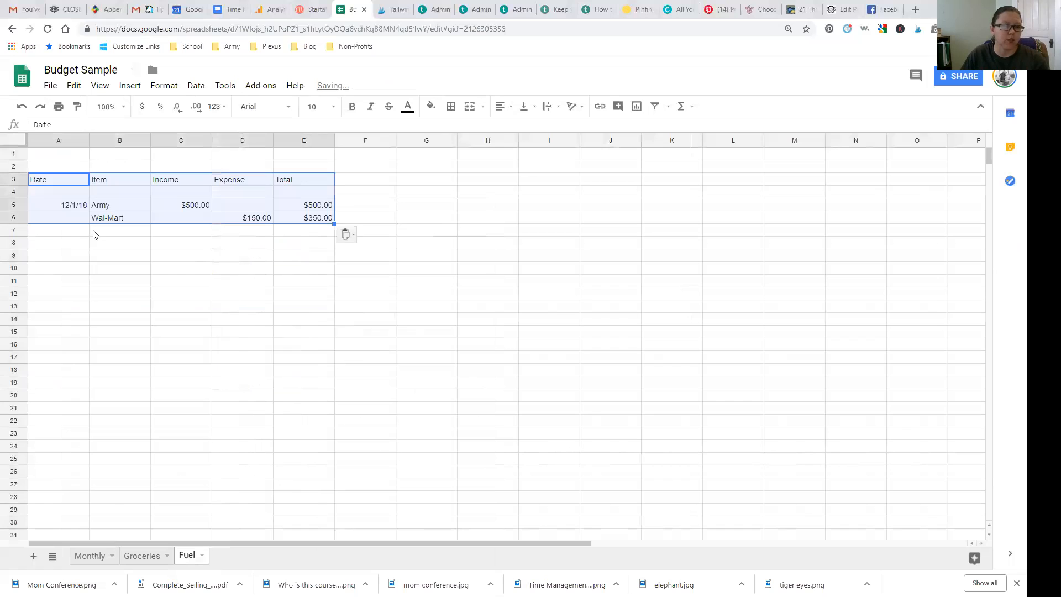
{"action": "left_click", "coordinate": [168, 255]}
- Set the Army entry's income in C5 of the Fuel sheet to 200
{"action": "left_click", "coordinate": [190, 207]}
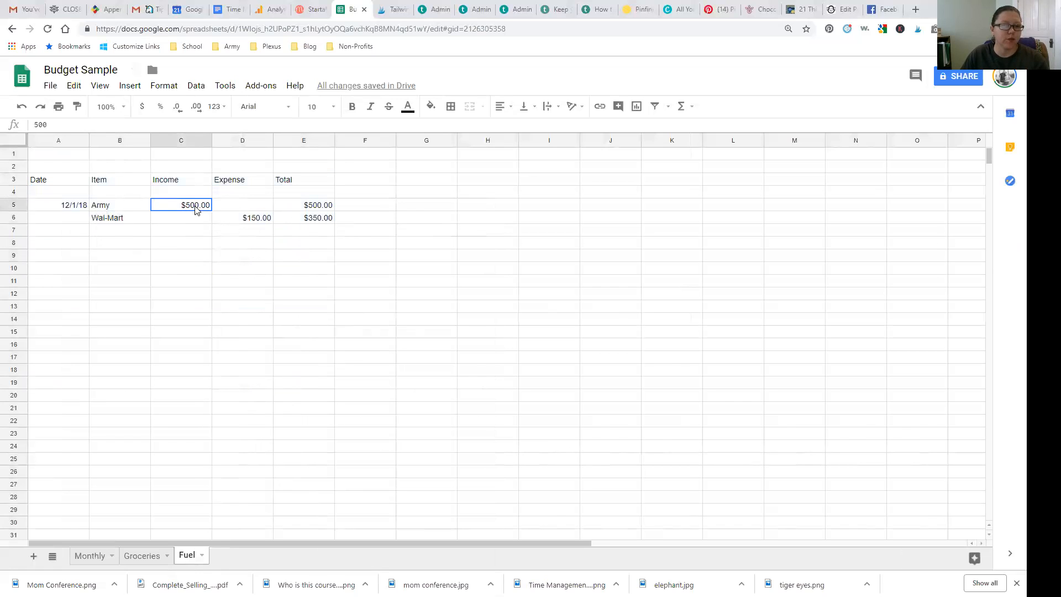
{"action": "type", "text": "200"}
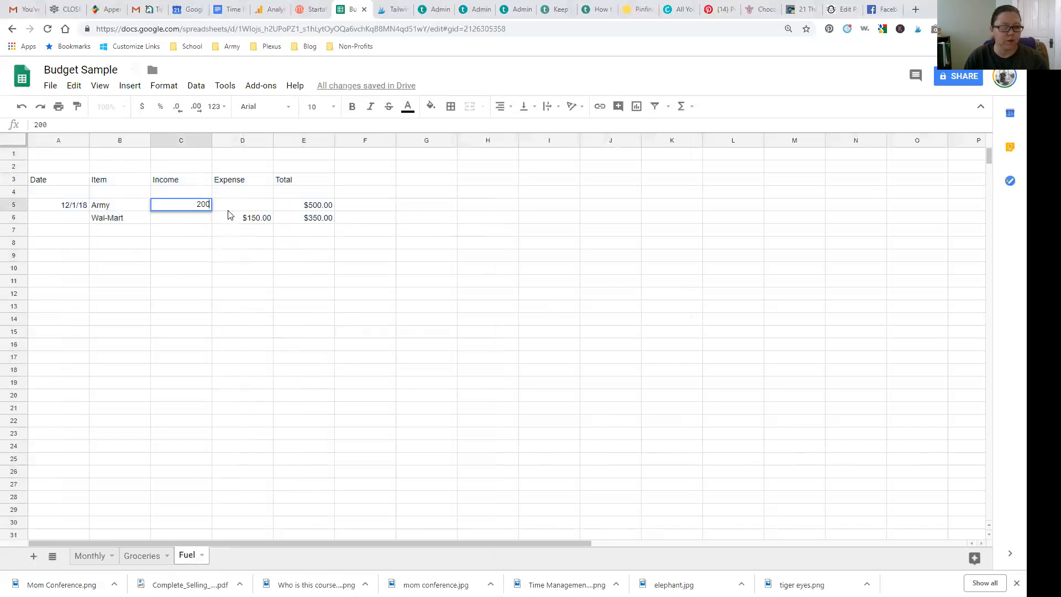
{"action": "key", "text": "Return"}
- Replace the Wal-Mart item in row 6 of the Fuel sheet with Shell and set its expense to 100
{"action": "key", "text": "Left"}
{"action": "type", "text": "Shell"}
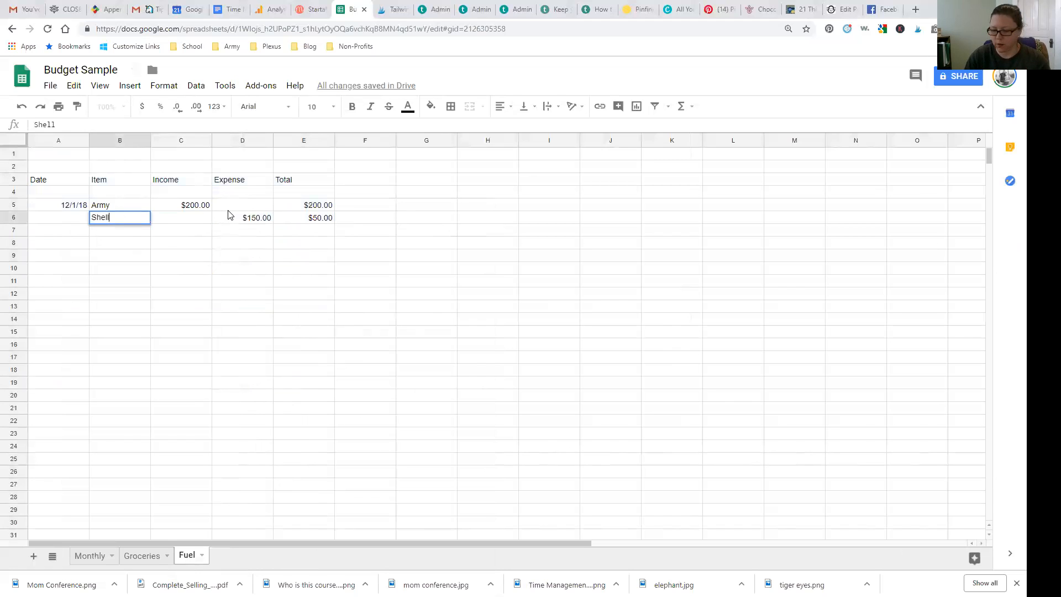
{"action": "key", "text": "Tab"}
{"action": "left_click", "coordinate": [230, 216]}
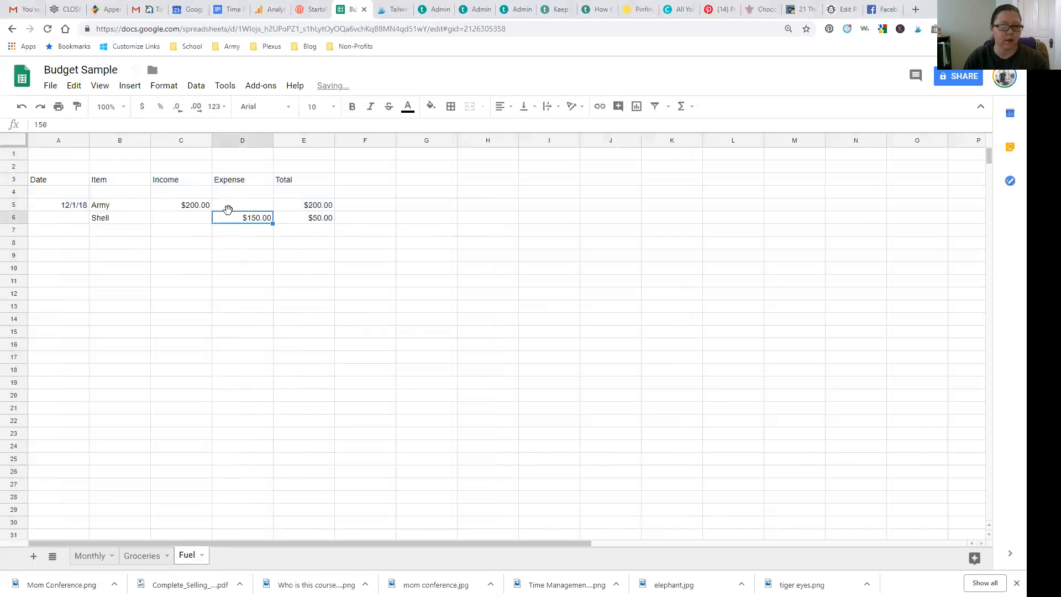
{"action": "type", "text": "100"}
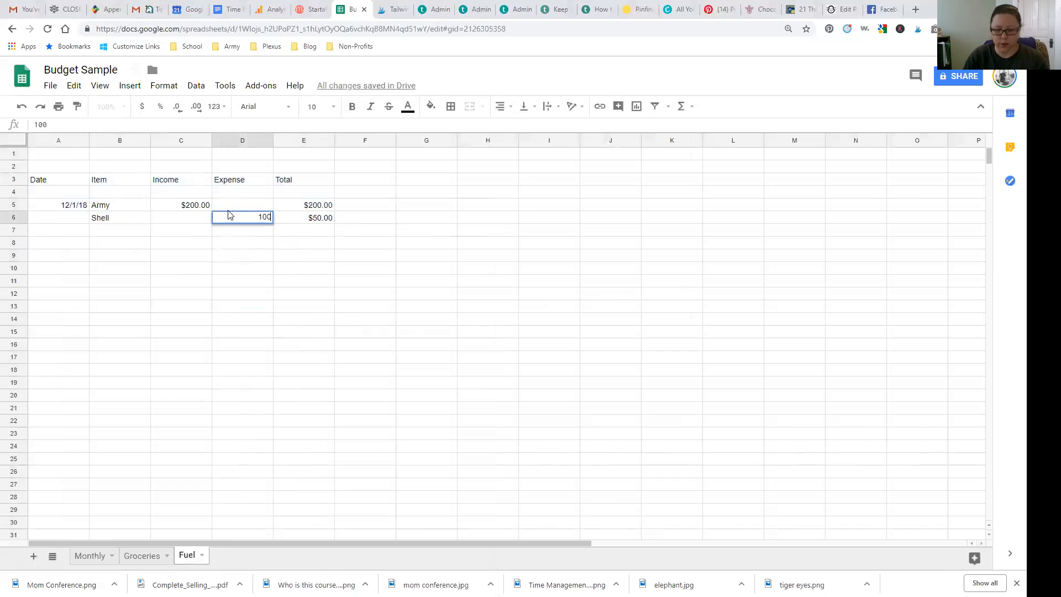
{"action": "key", "text": "Tab"}
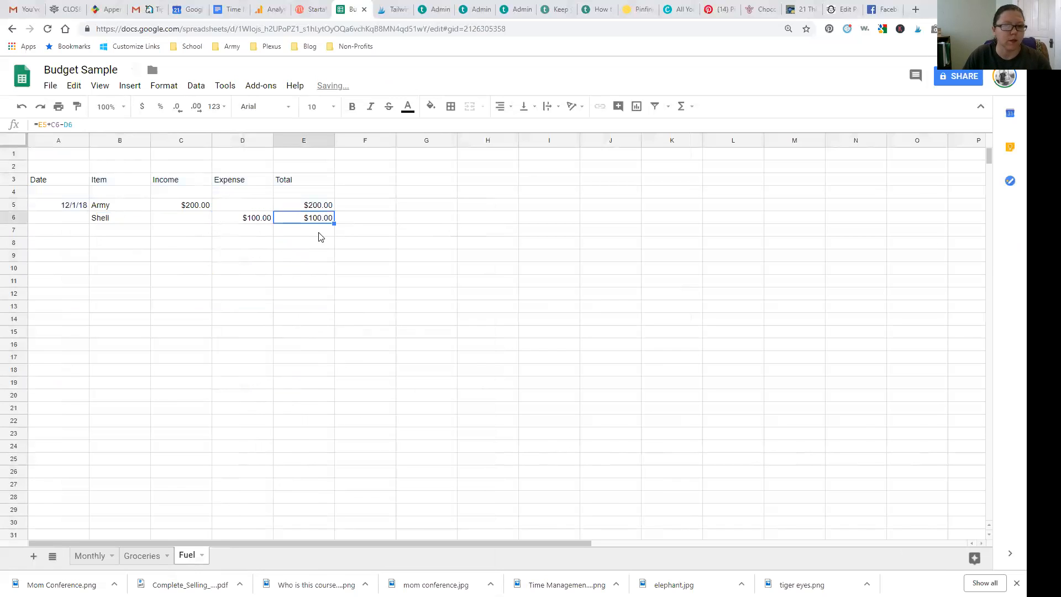